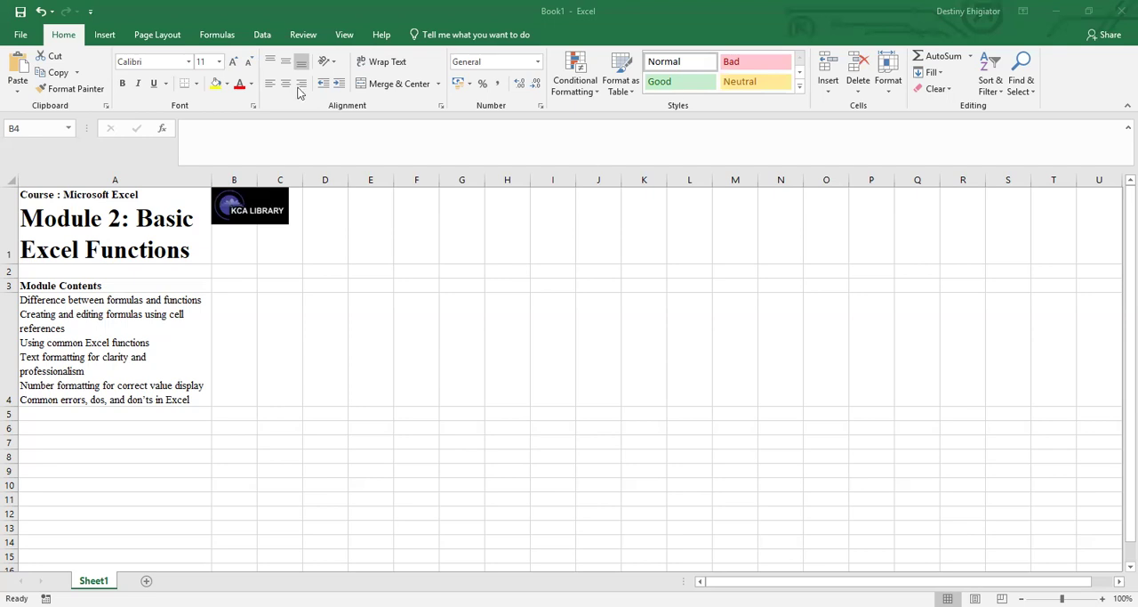
pyautogui.click(202, 139)
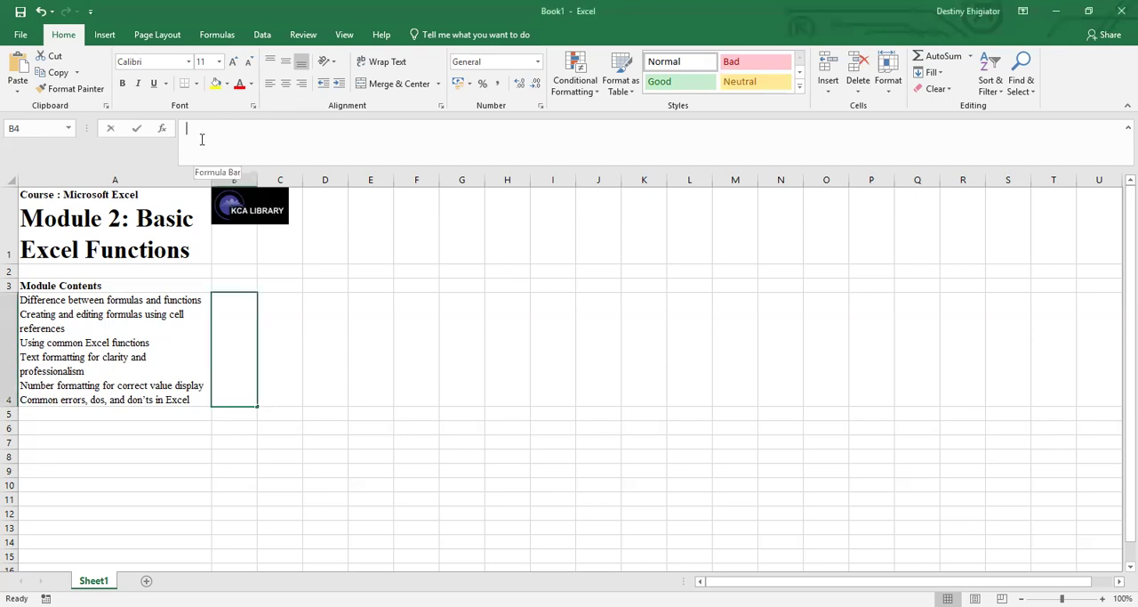
pyautogui.write('[')
pyautogui.press('BackSpace')
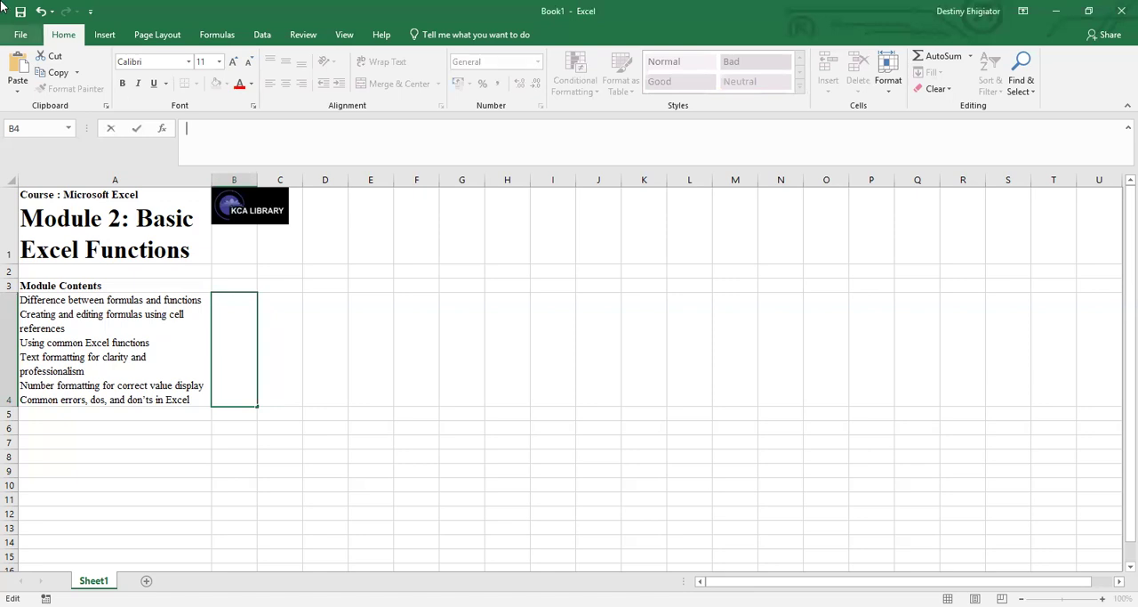
pyautogui.click(21, 33)
pyautogui.click(24, 33)
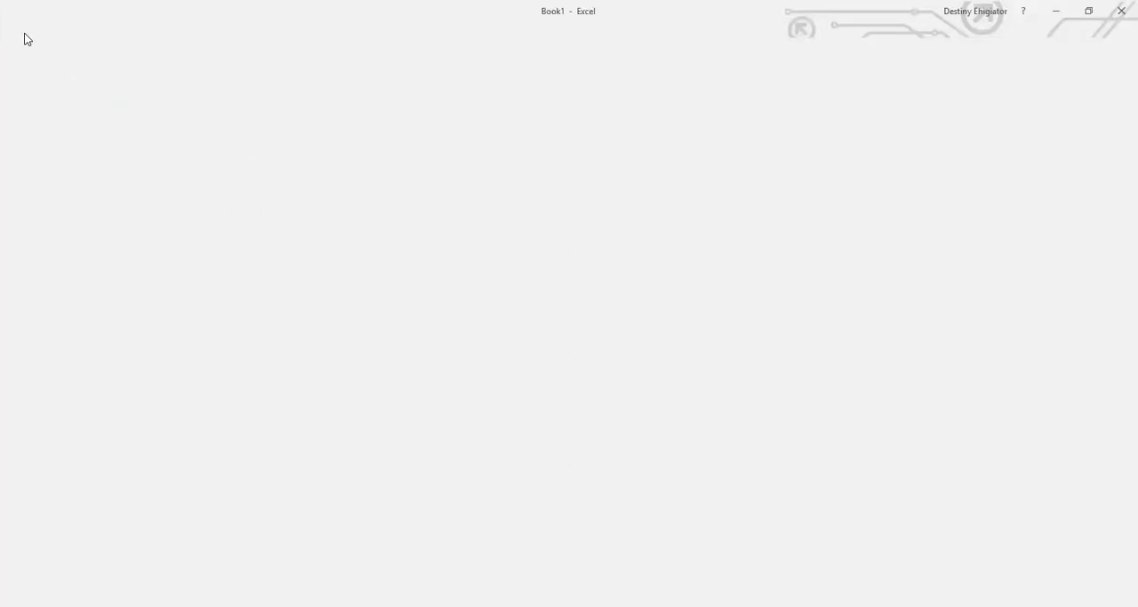
# Enter the values 13, 12 and 11 in cells A5, B5 and C5.
pyautogui.click(98, 409)
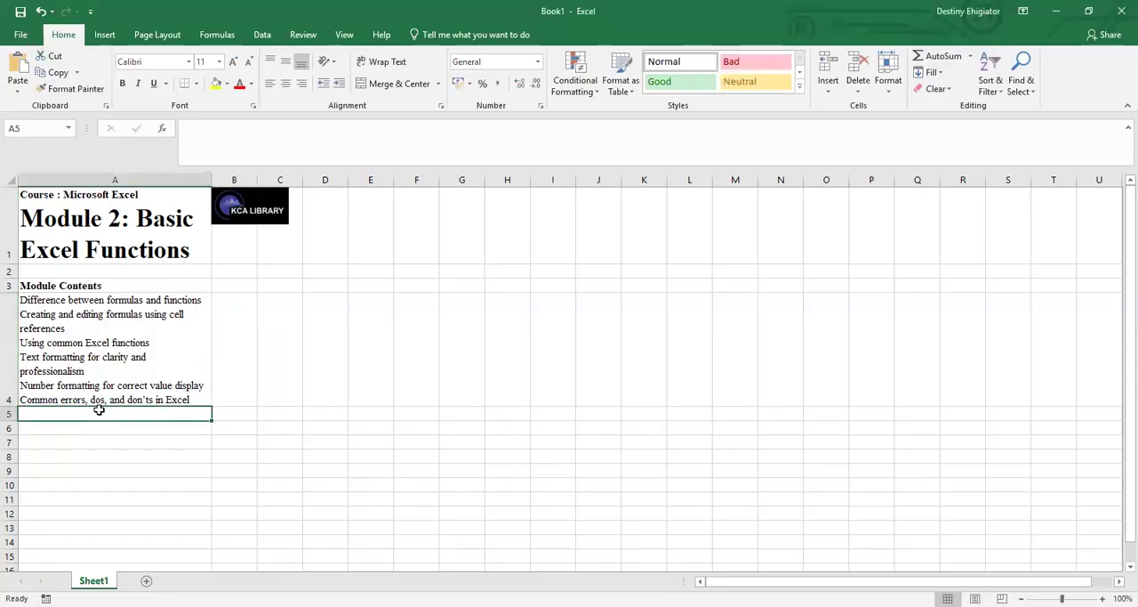
pyautogui.write('13')
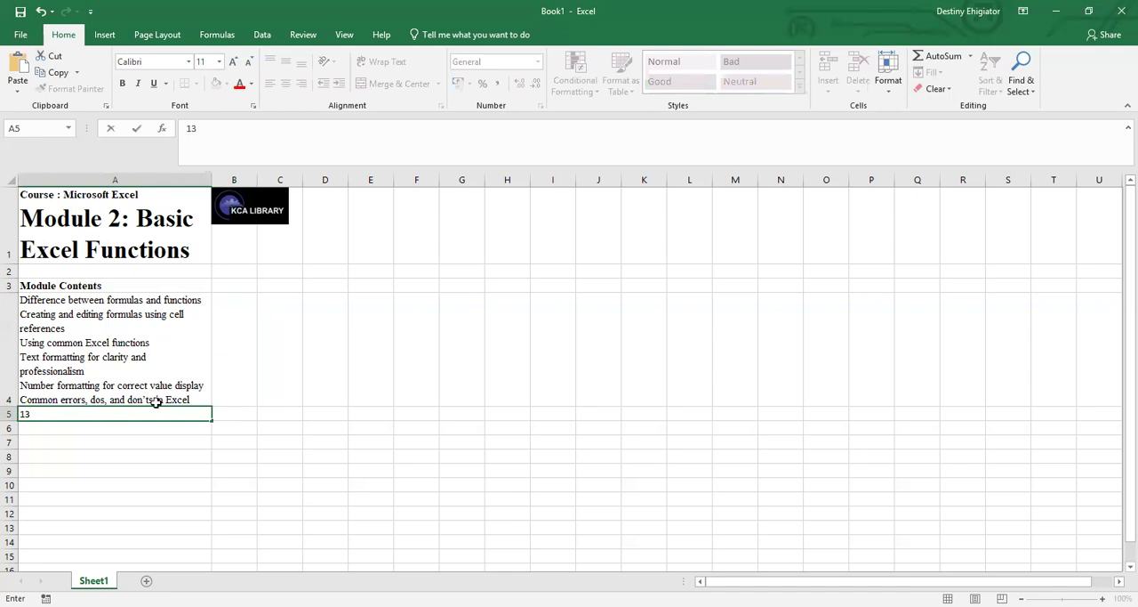
pyautogui.click(226, 414)
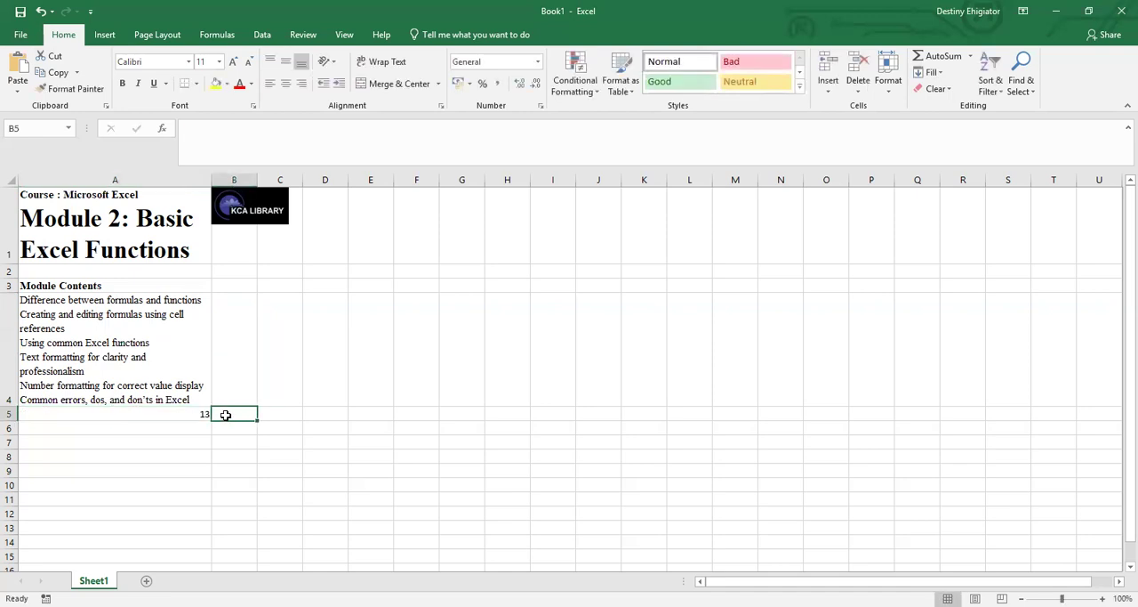
pyautogui.write('12')
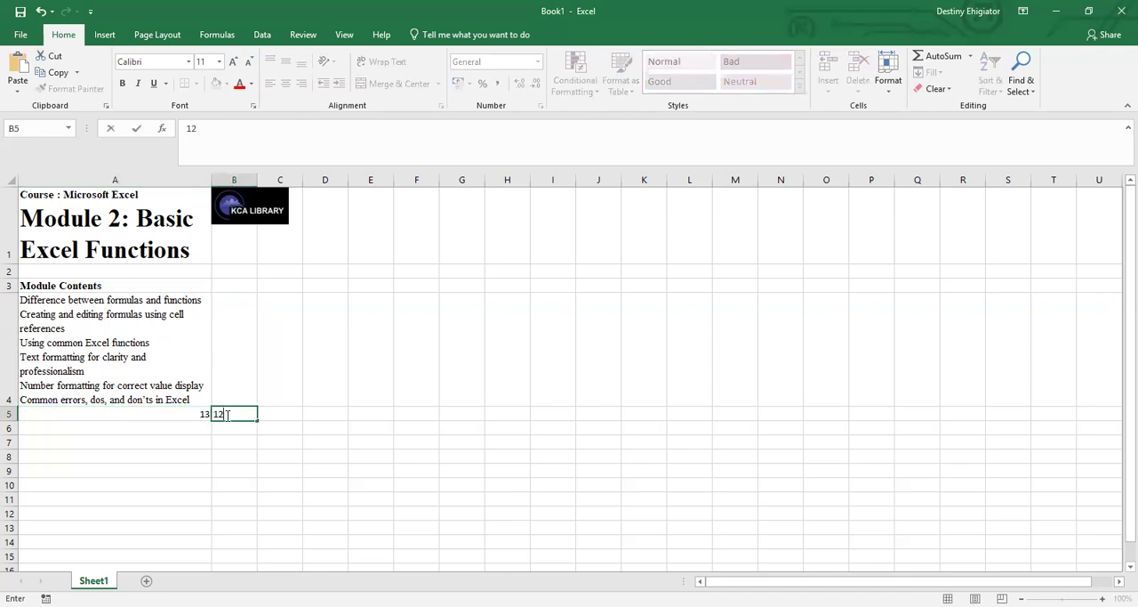
pyautogui.click(281, 414)
pyautogui.write('11')
pyautogui.click(324, 414)
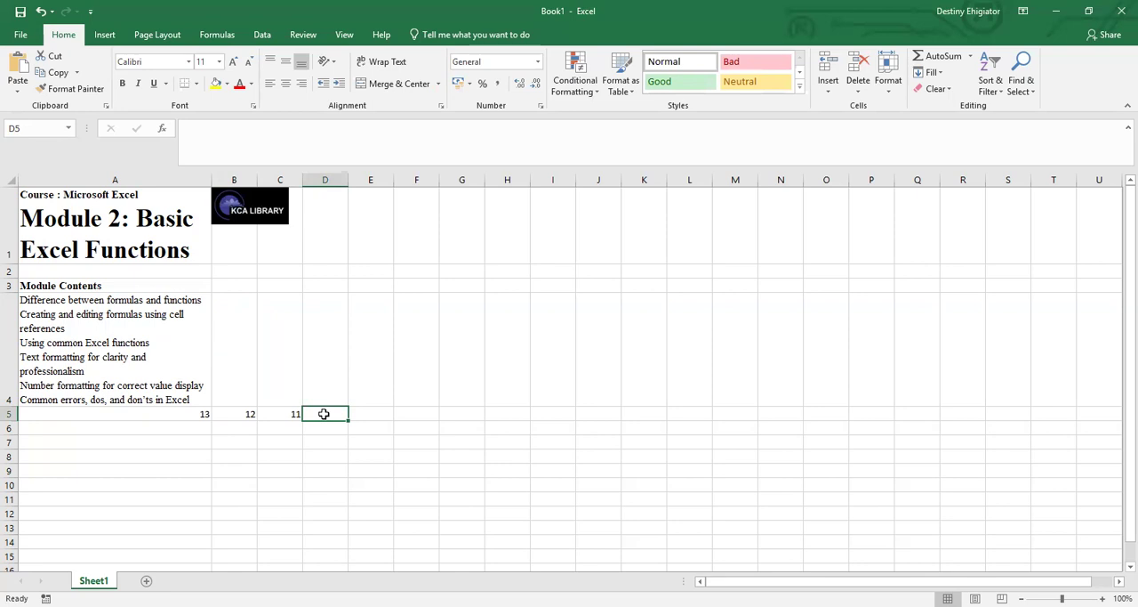
pyautogui.click(205, 414)
pyautogui.click(226, 414)
pyautogui.click(207, 415)
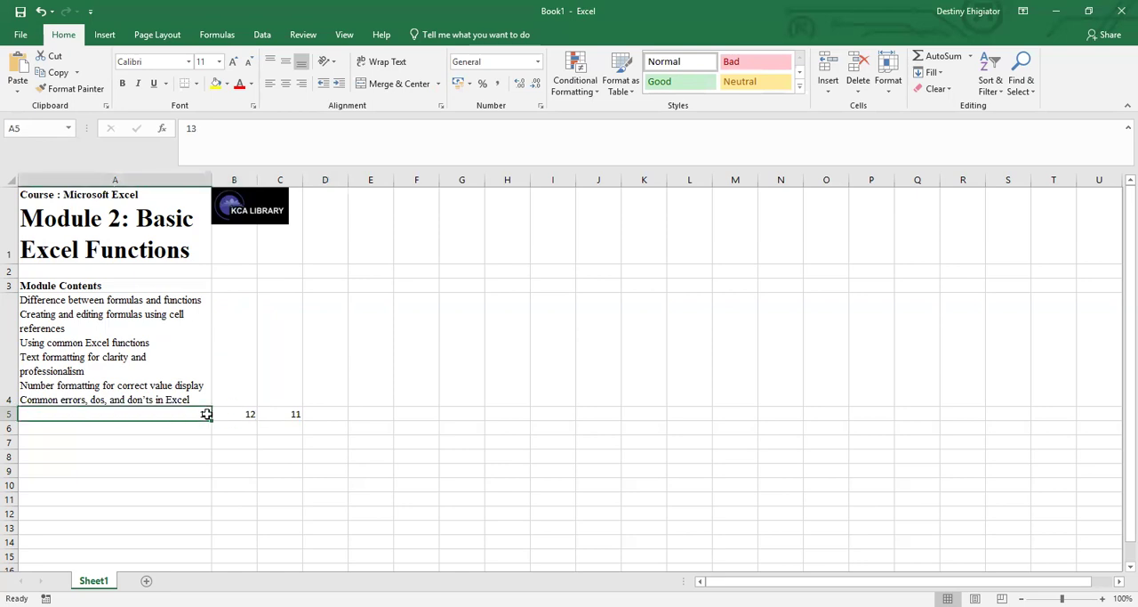
pyautogui.click(232, 415)
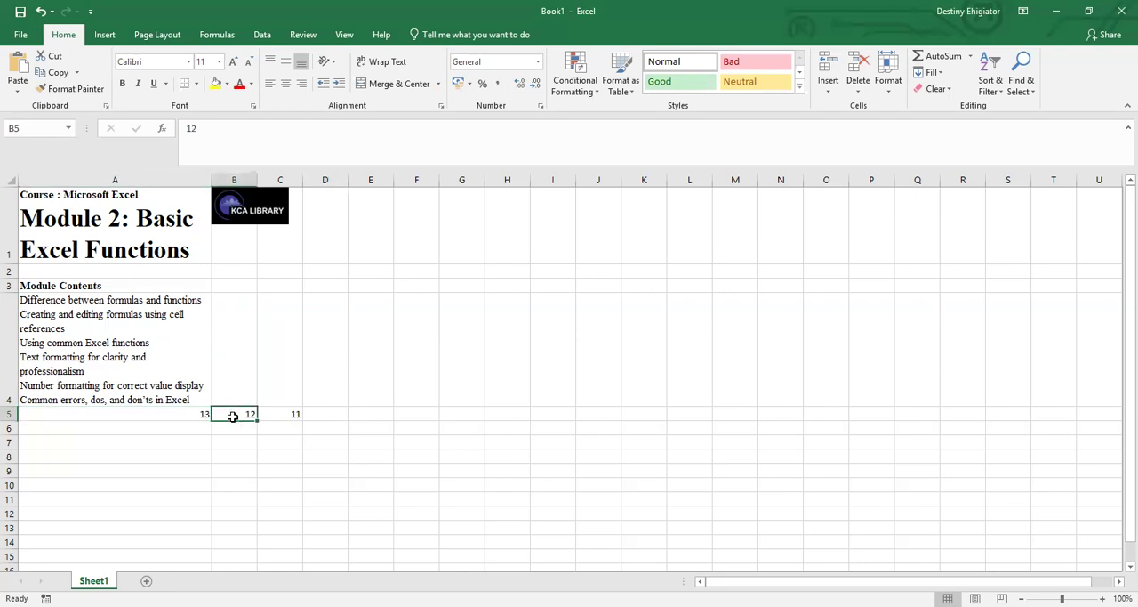
pyautogui.click(283, 416)
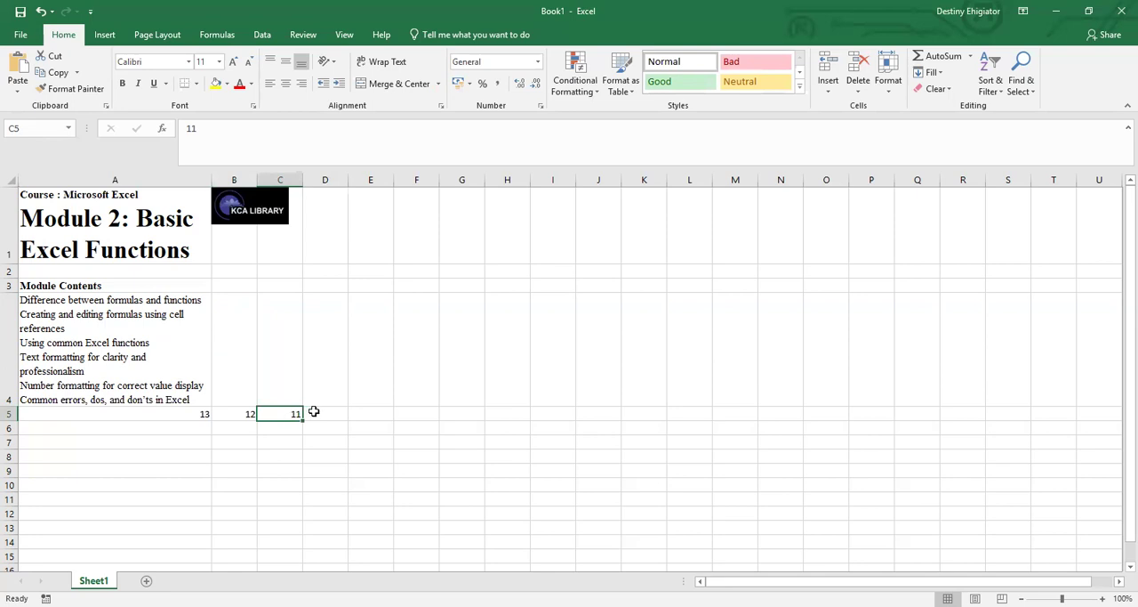
# Start a formula in cell D5 with the SUM function and an empty pair of parentheses, =sum().
pyautogui.click(315, 412)
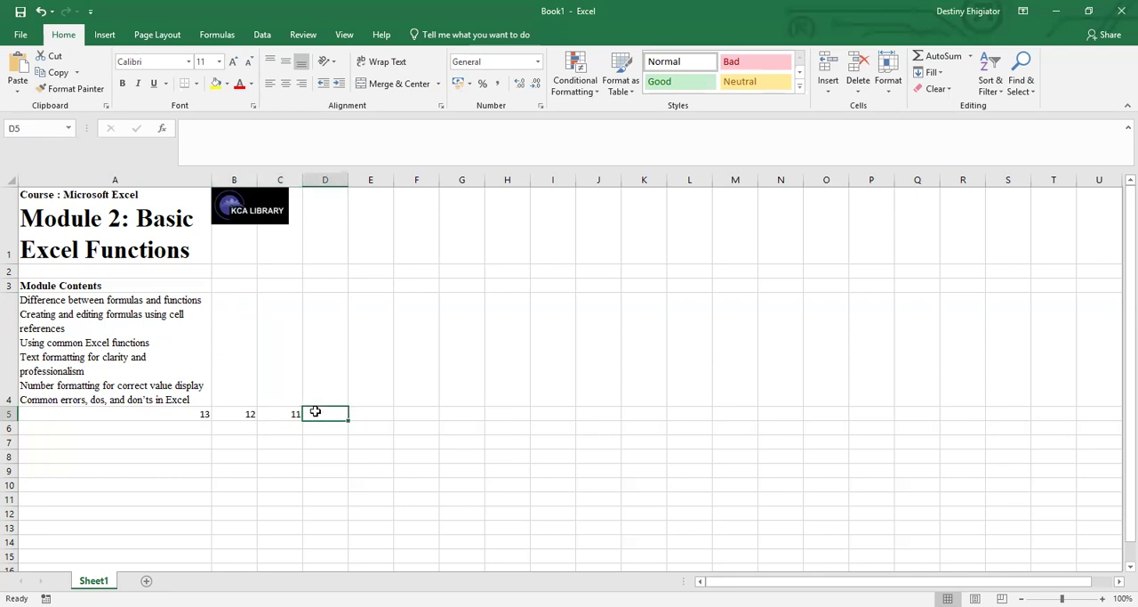
pyautogui.write(')')
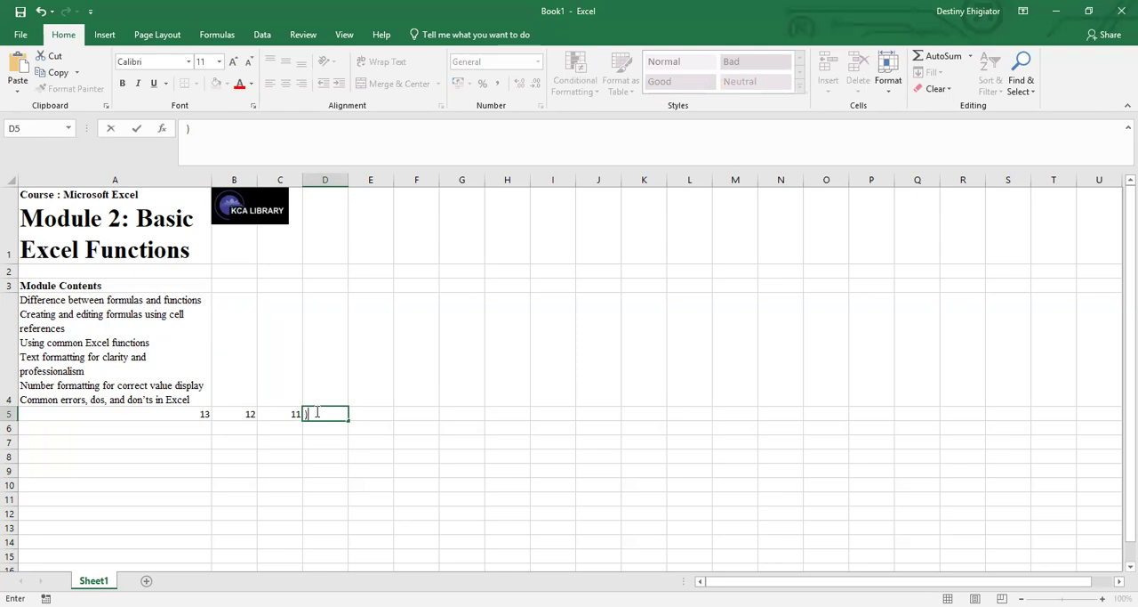
pyautogui.write('=')
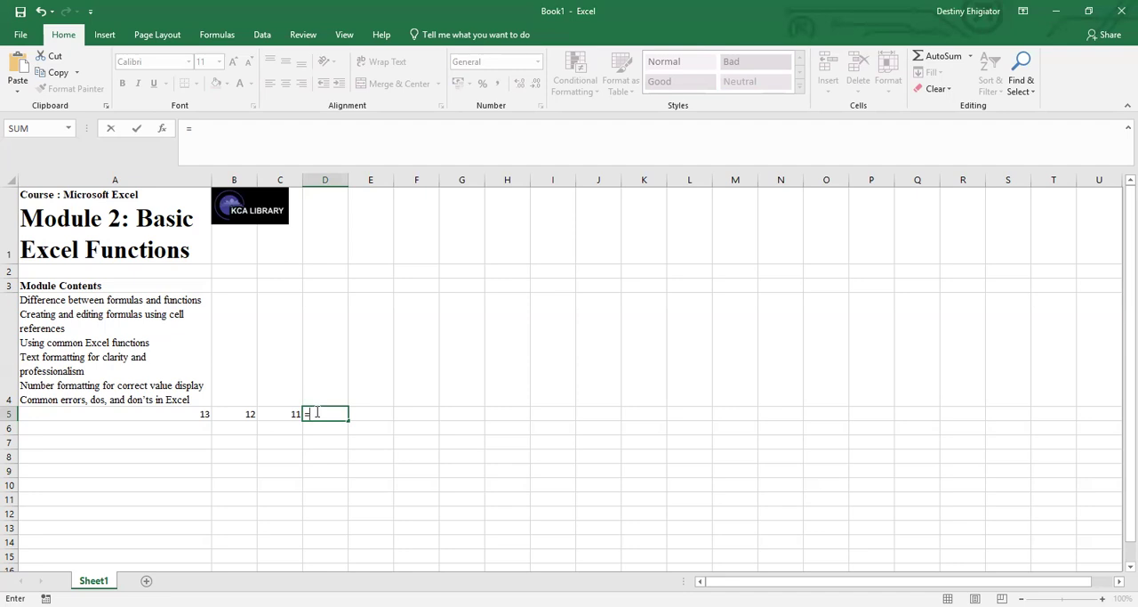
pyautogui.press('BackSpace')
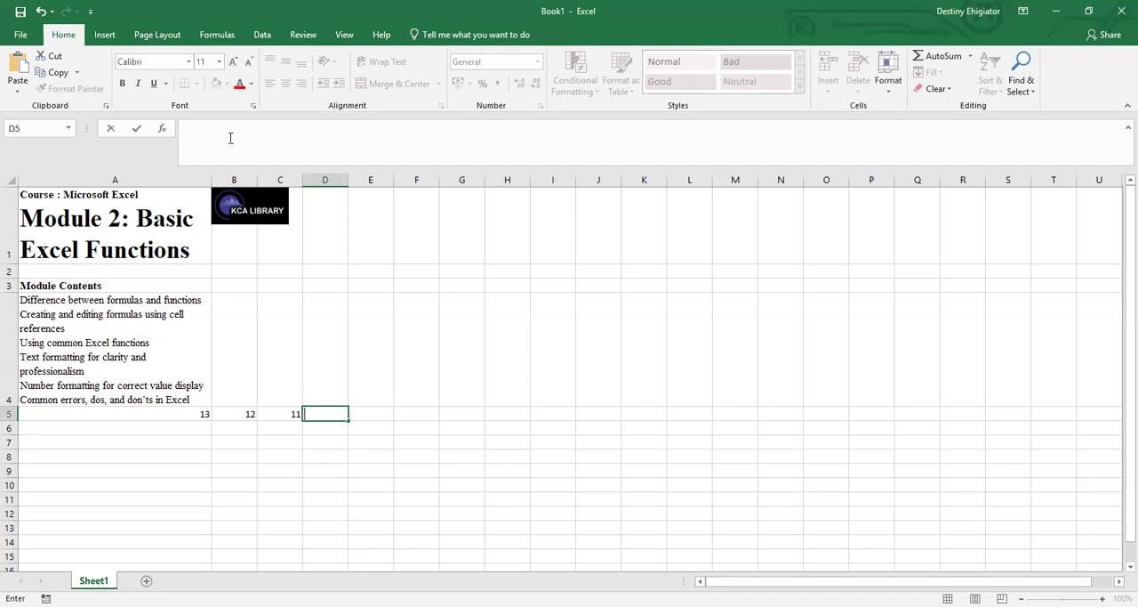
pyautogui.click(214, 127)
pyautogui.write('0')
pyautogui.press('BackSpace')
pyautogui.write(')')
pyautogui.press('BackSpace')
pyautogui.write('=s')
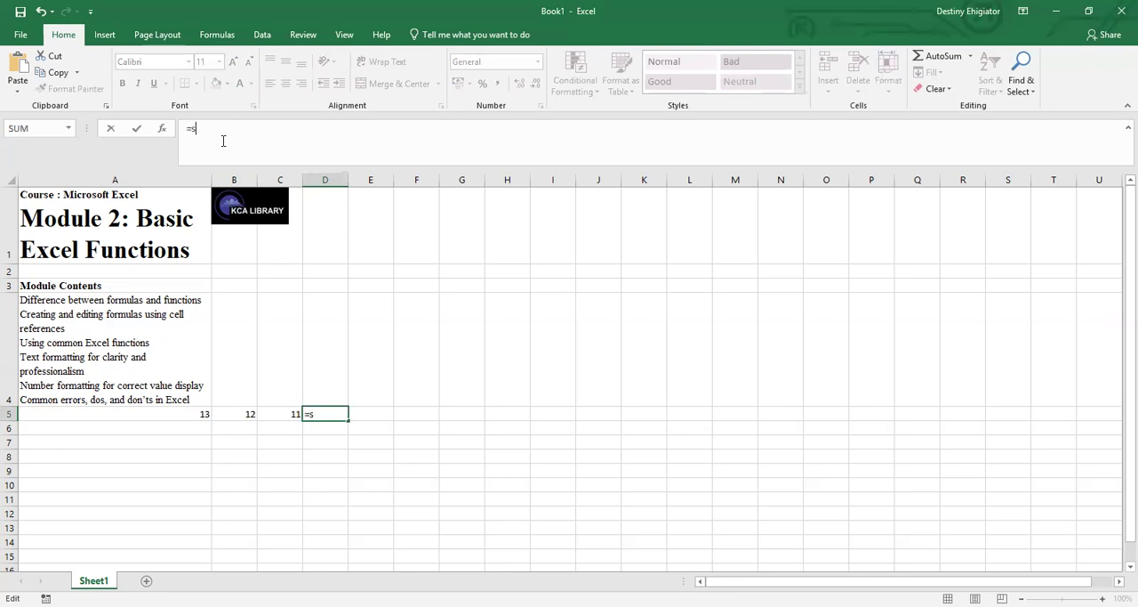
pyautogui.write('um')
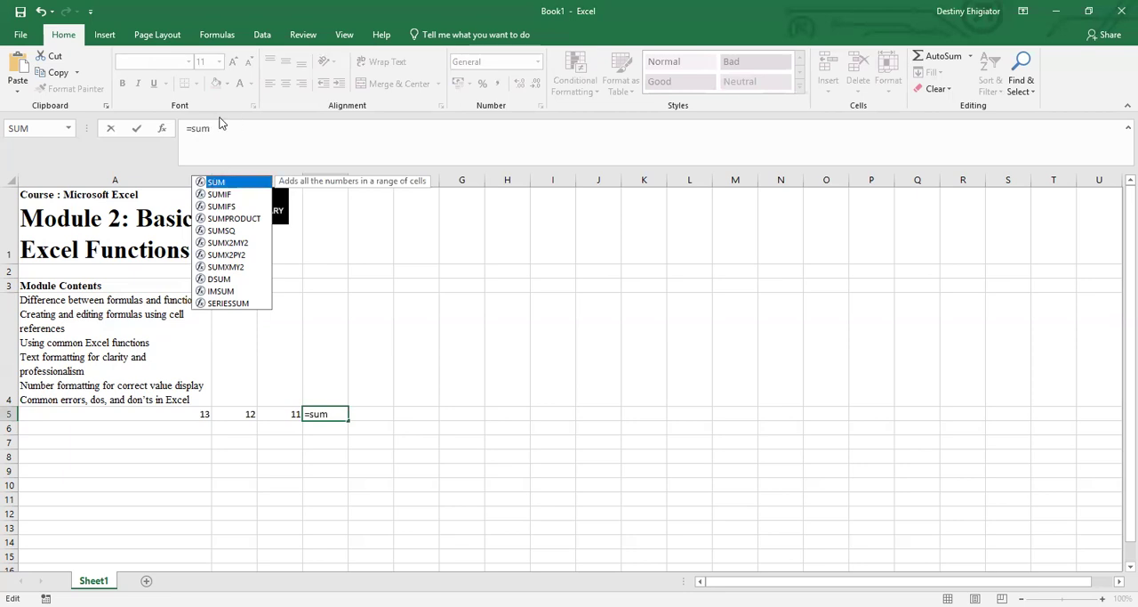
pyautogui.click(213, 128)
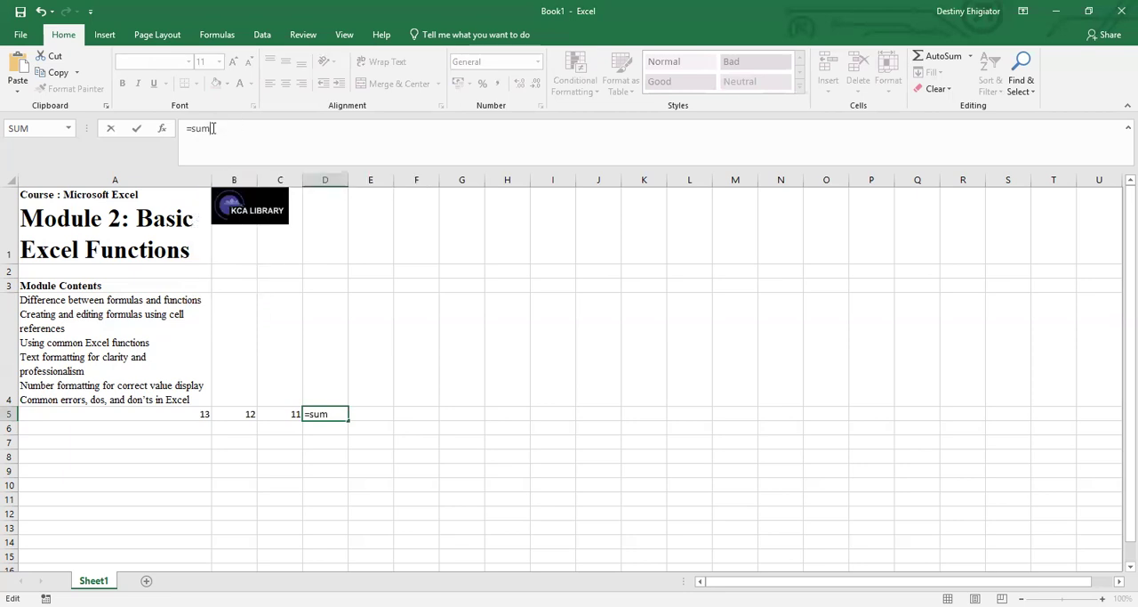
pyautogui.write('()')
pyautogui.click(213, 128)
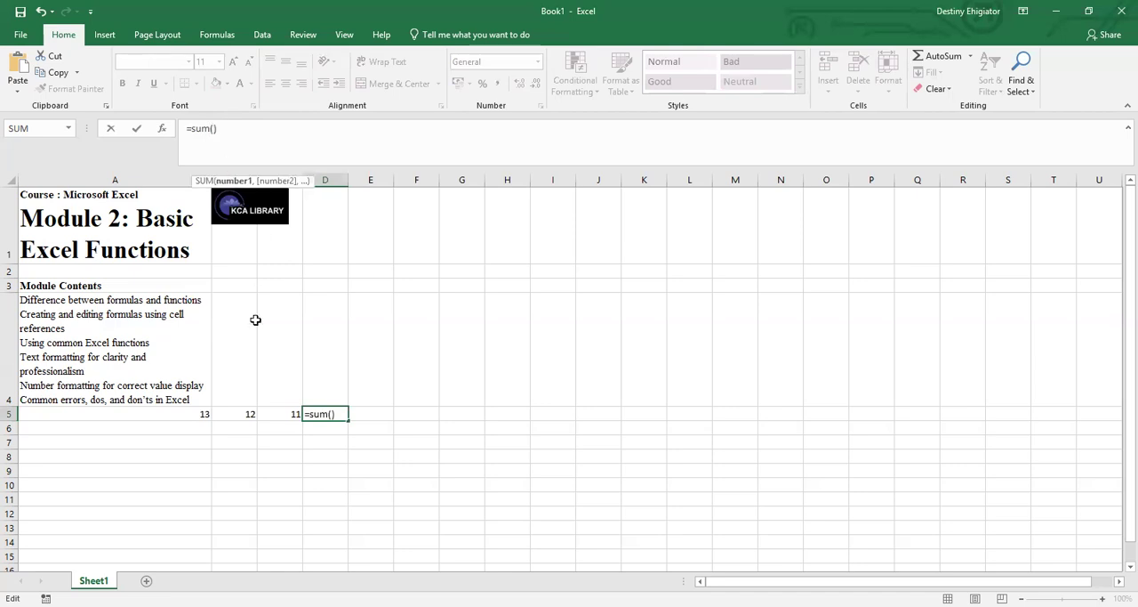
# Give the SUM function in D5 the range A5:C5 and commit the formula.
pyautogui.click(201, 414)
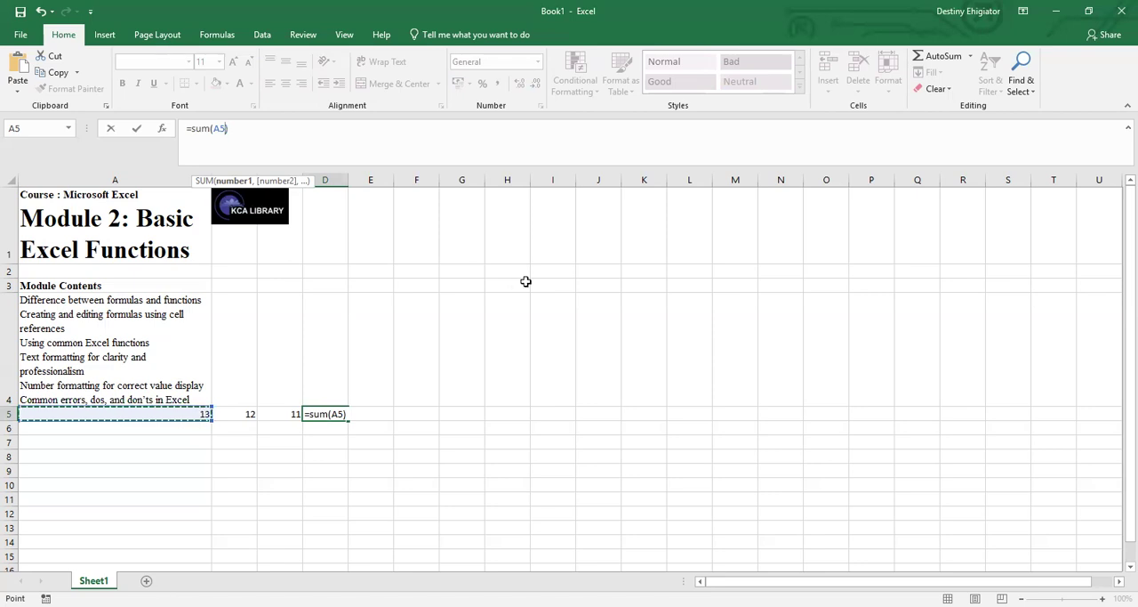
pyautogui.write('>')
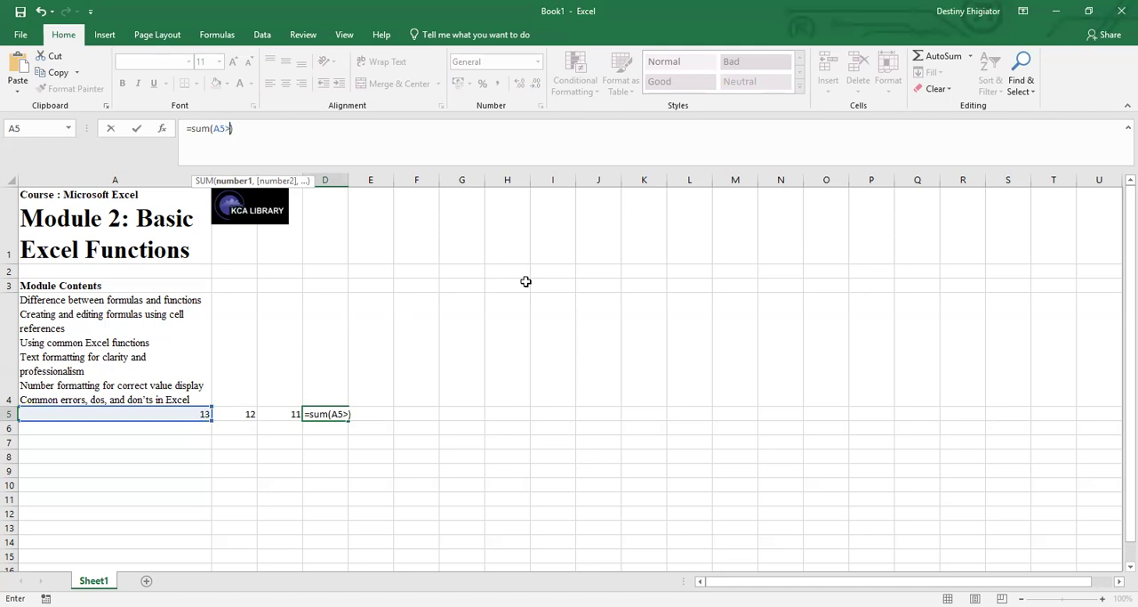
pyautogui.press('BackSpace')
pyautogui.write('.')
pyautogui.press('BackSpace')
pyautogui.write(':')
pyautogui.click(294, 411)
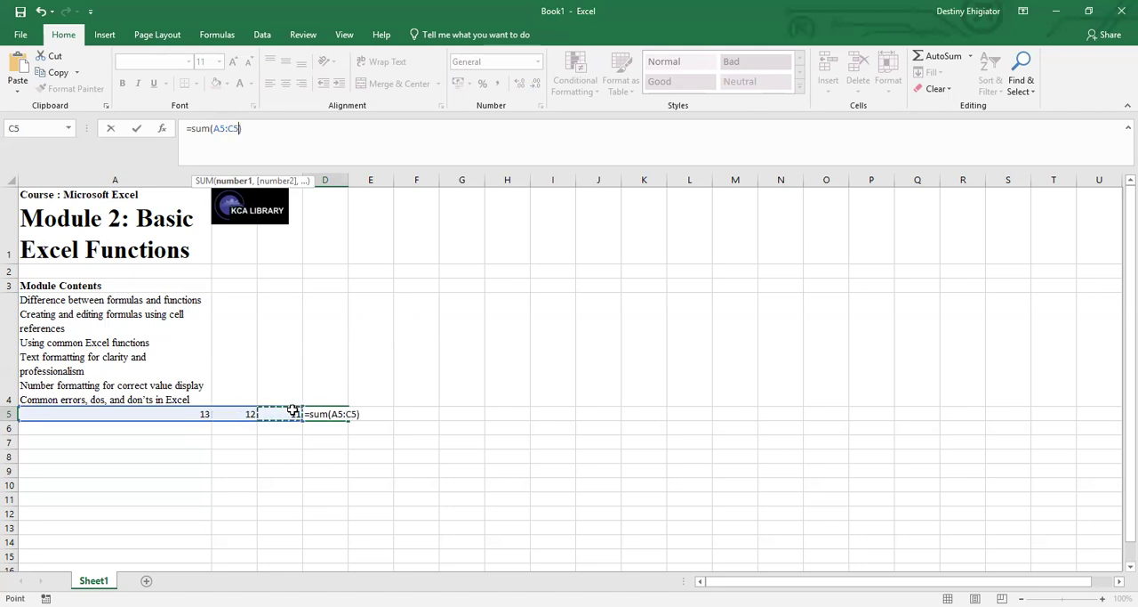
pyautogui.press('Return')
pyautogui.click(329, 414)
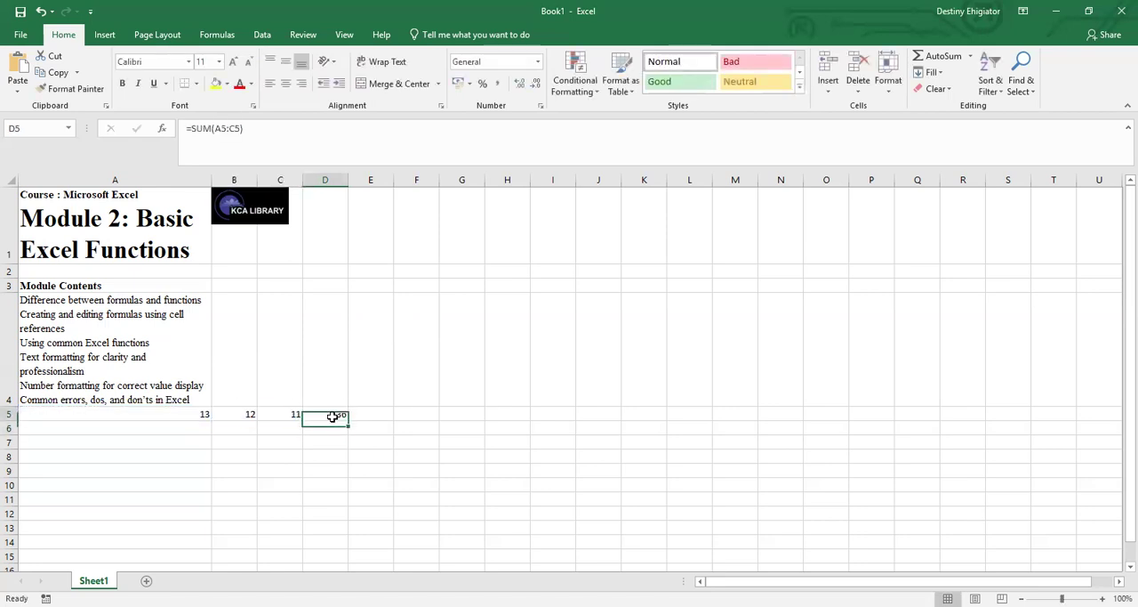
pyautogui.click(296, 415)
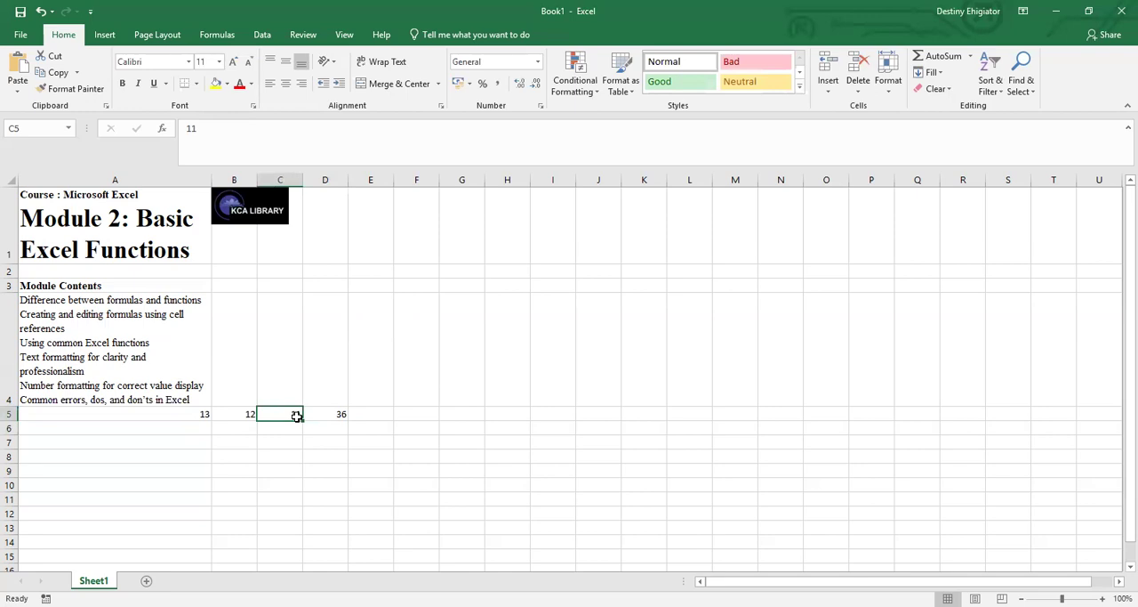
pyautogui.click(331, 410)
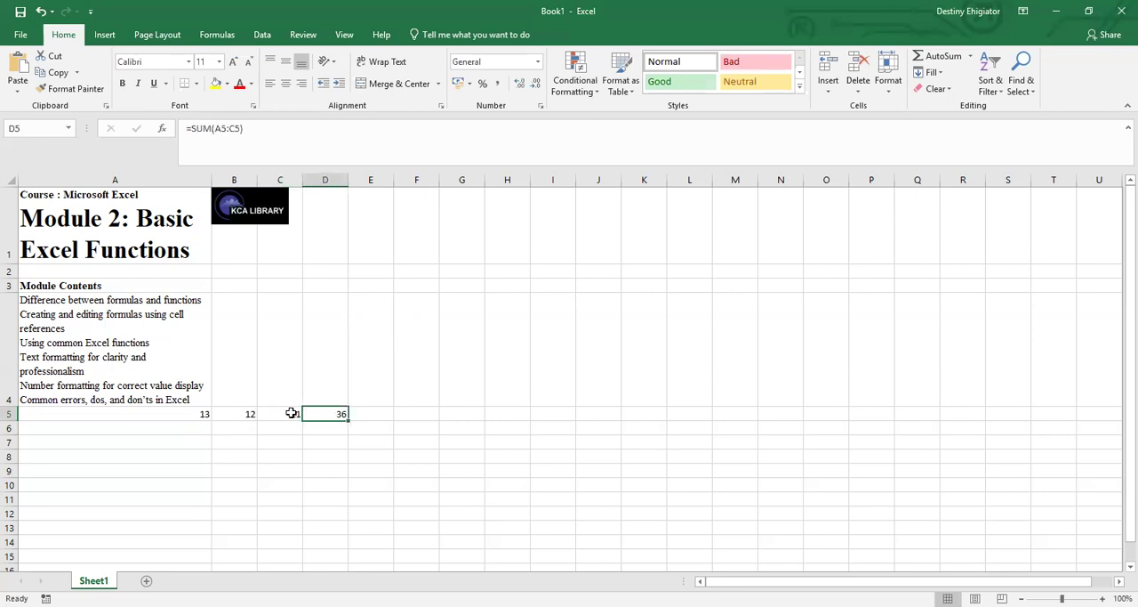
pyautogui.click(292, 412)
pyautogui.click(244, 416)
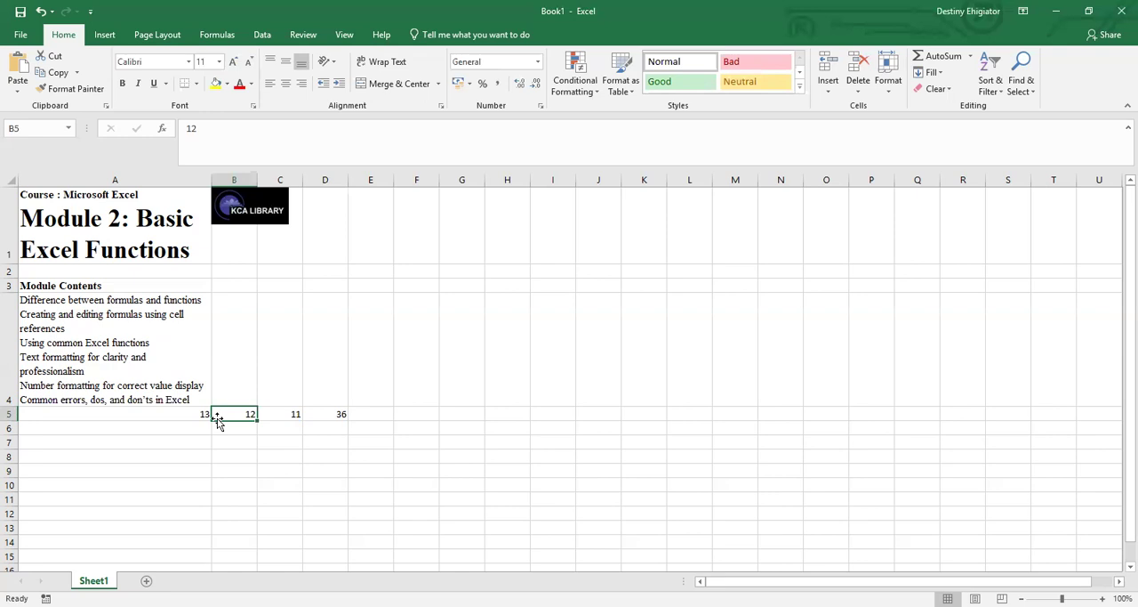
# Fill the SUM formula from cell D5 down through D13.
pyautogui.click(325, 412)
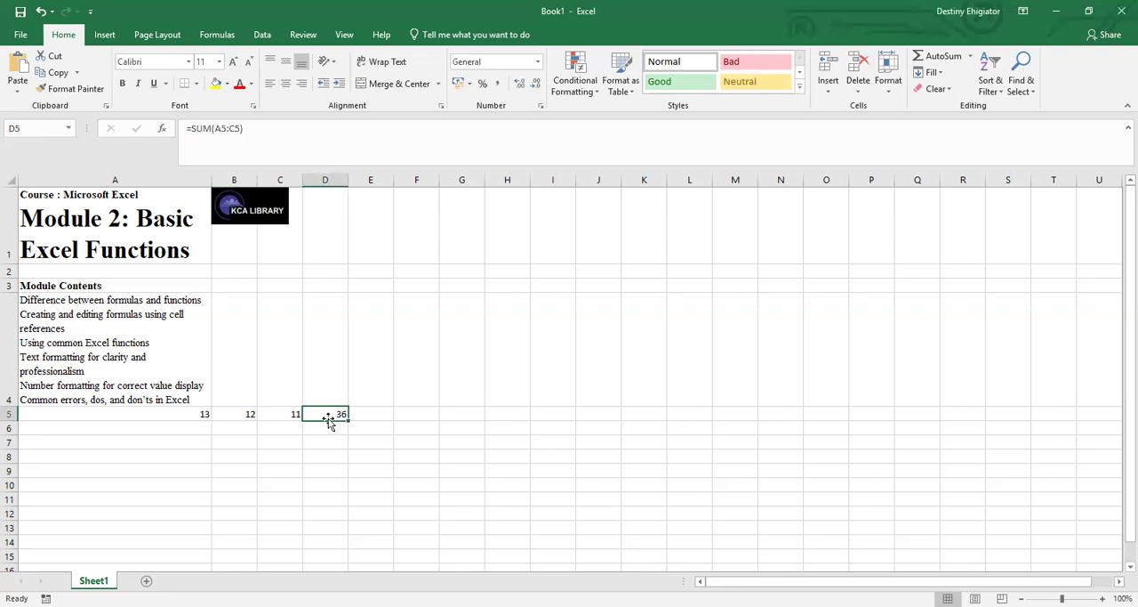
pyautogui.moveTo(346, 424)
pyautogui.mouseDown()
pyautogui.moveTo(343, 576)
pyautogui.moveTo(315, 155)
pyautogui.moveTo(315, 204)
pyautogui.moveTo(335, 275)
pyautogui.moveTo(337, 134)
pyautogui.moveTo(333, 206)
pyautogui.moveTo(318, 208)
pyautogui.moveTo(297, 274)
pyautogui.moveTo(338, 432)
pyautogui.mouseUp()
# Enter the values 1, 6 and 8 in cells A6, B6 and C6.
pyautogui.click(200, 321)
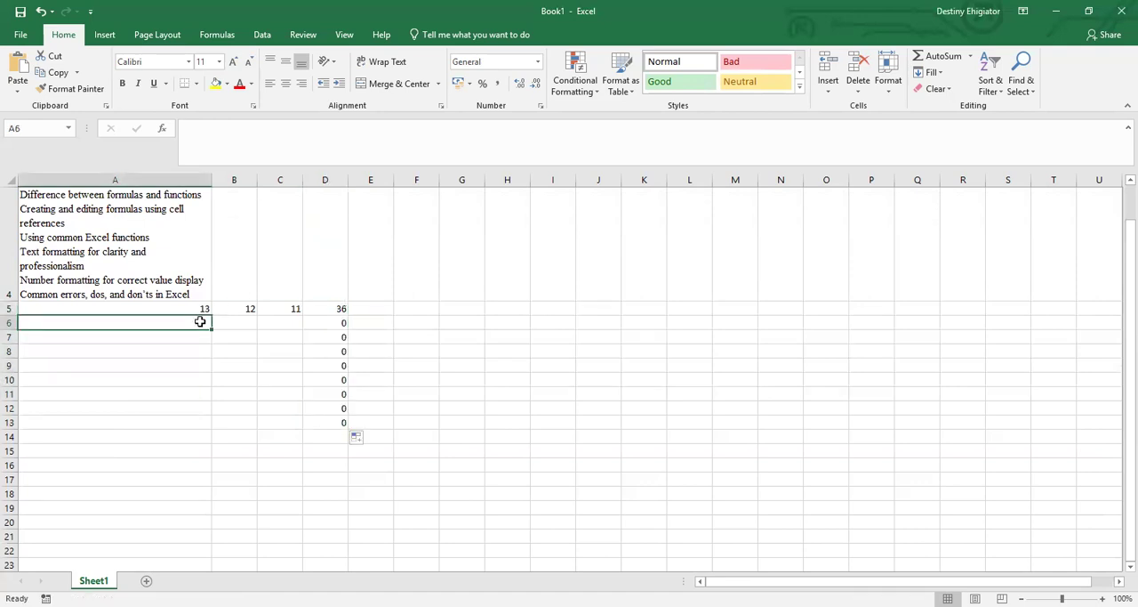
pyautogui.write('1')
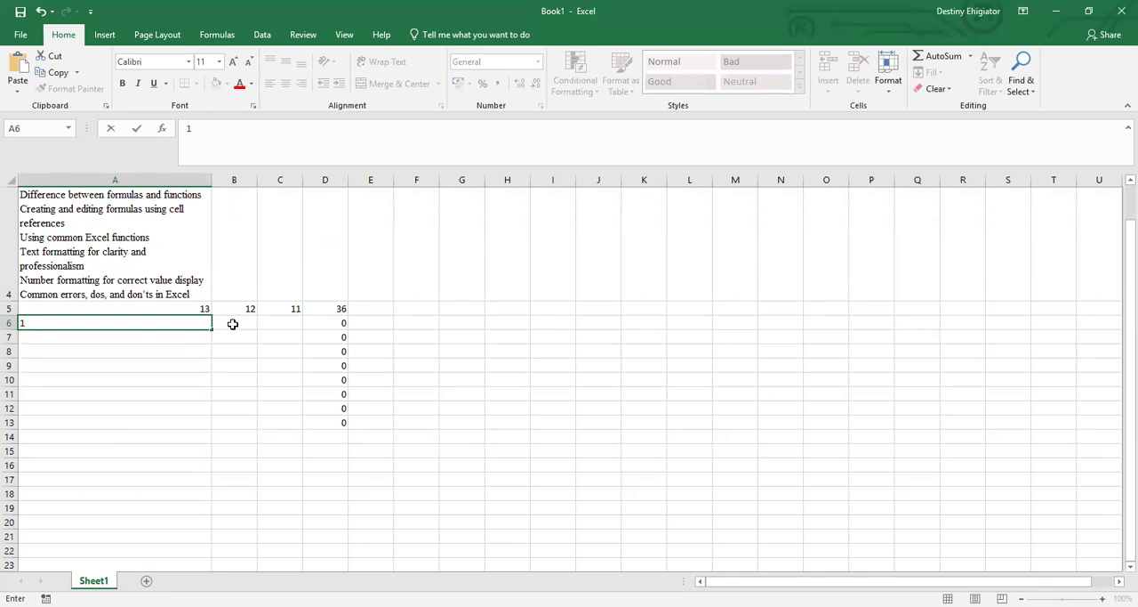
pyautogui.click(232, 323)
pyautogui.write('6')
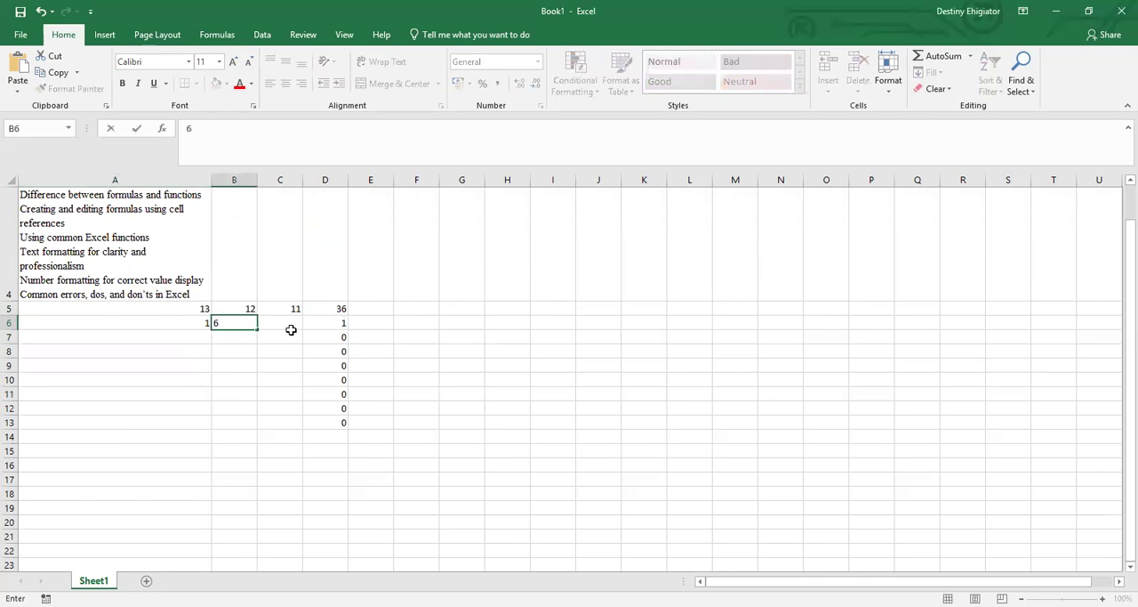
pyautogui.click(291, 330)
pyautogui.write('8')
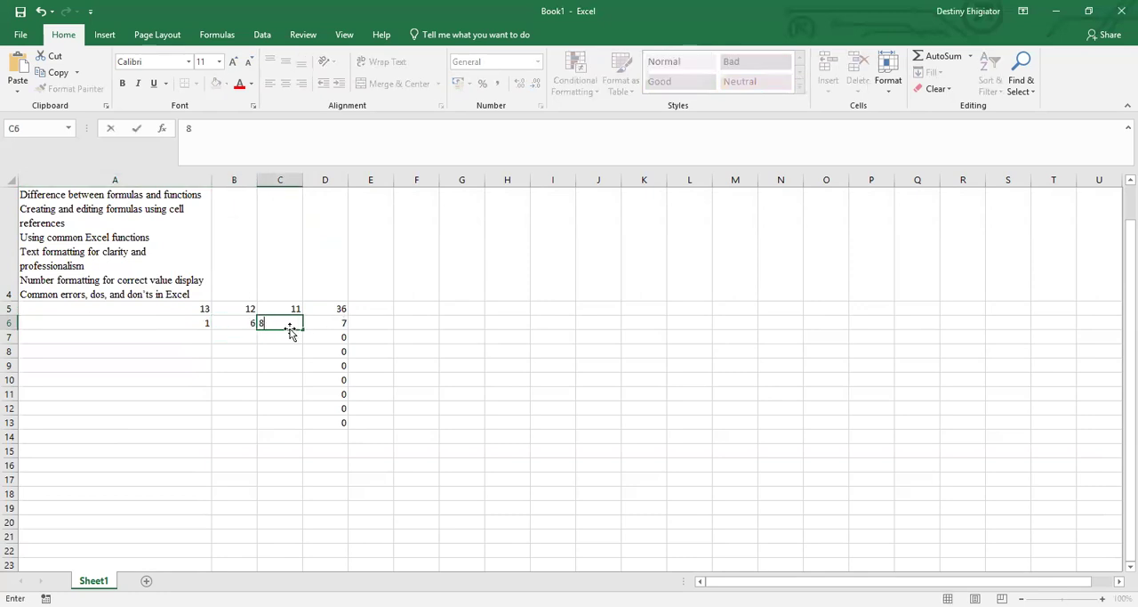
pyautogui.click(195, 339)
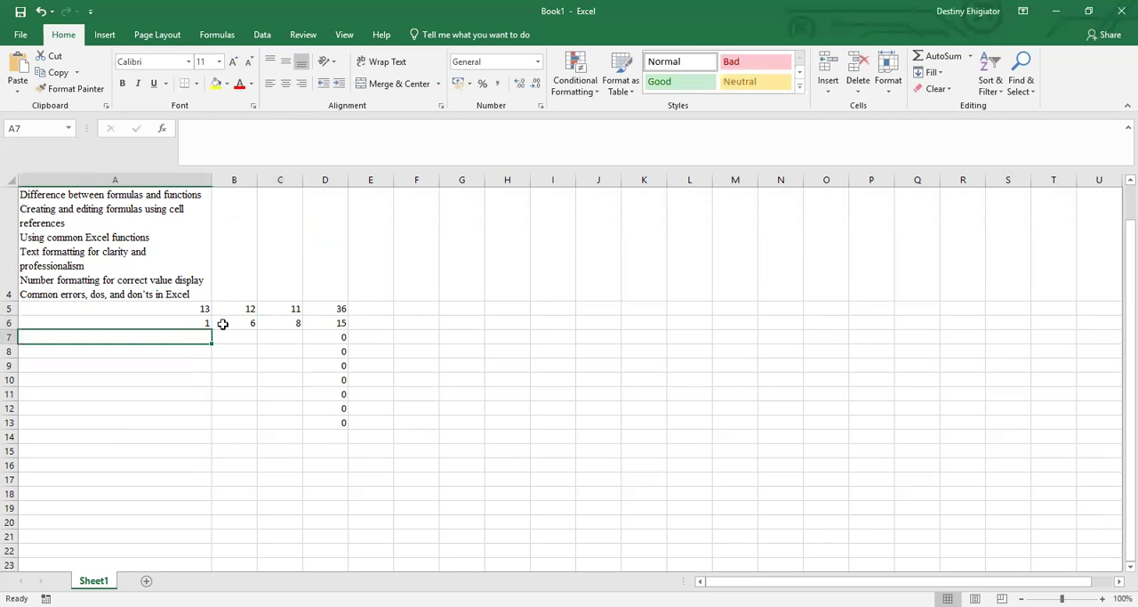
pyautogui.click(322, 326)
# Enter the values 6, 9 and 2 in cells A7, B7 and C7.
pyautogui.click(203, 341)
pyautogui.write('6')
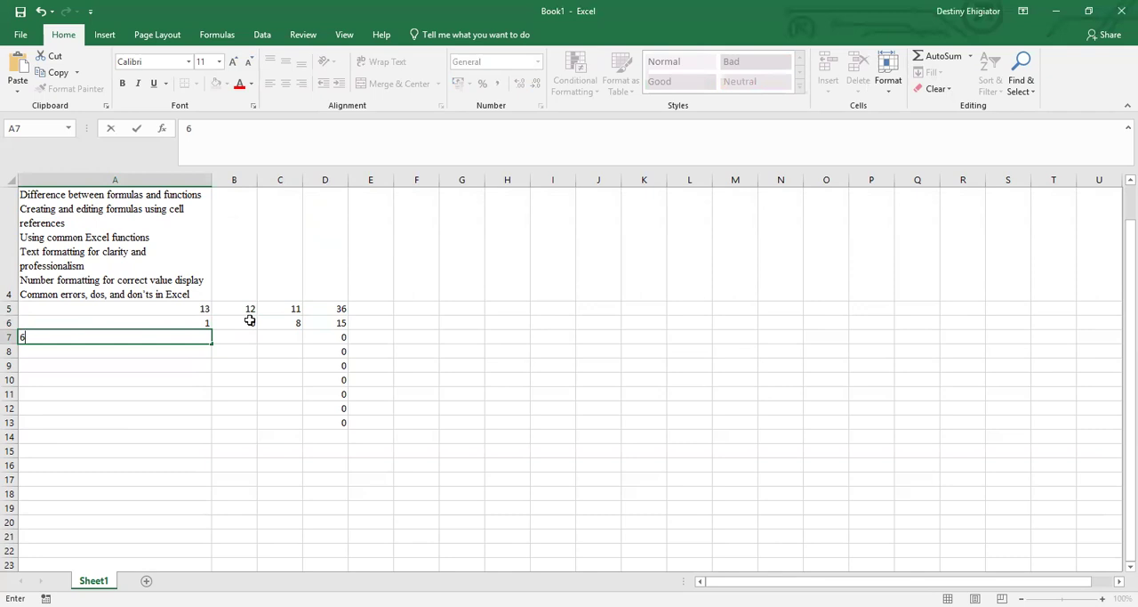
pyautogui.click(242, 336)
pyautogui.write('9')
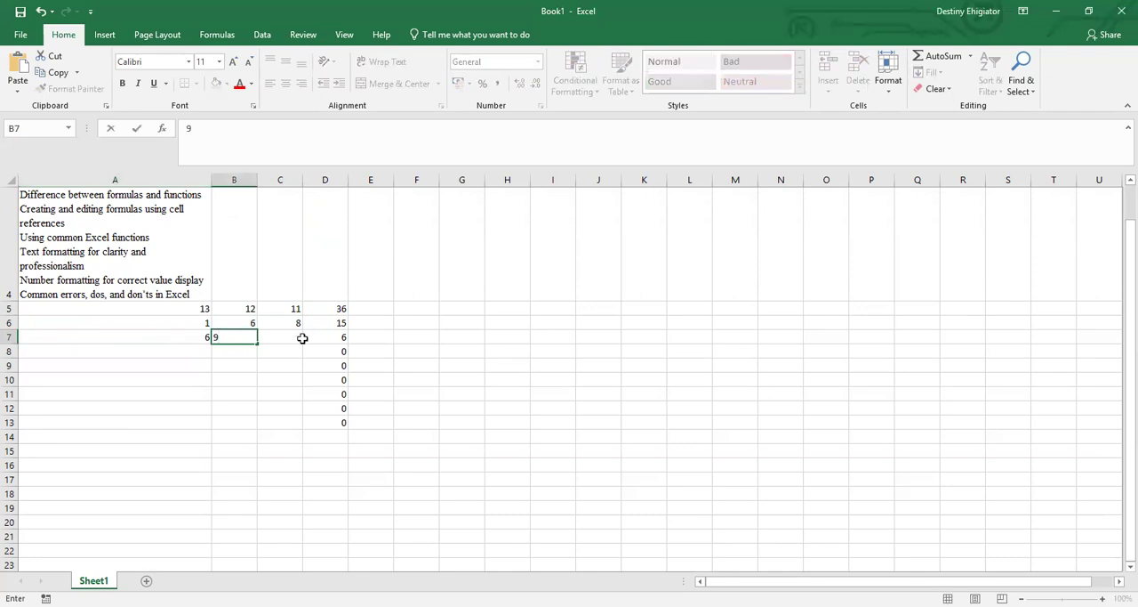
pyautogui.click(284, 343)
pyautogui.write('2')
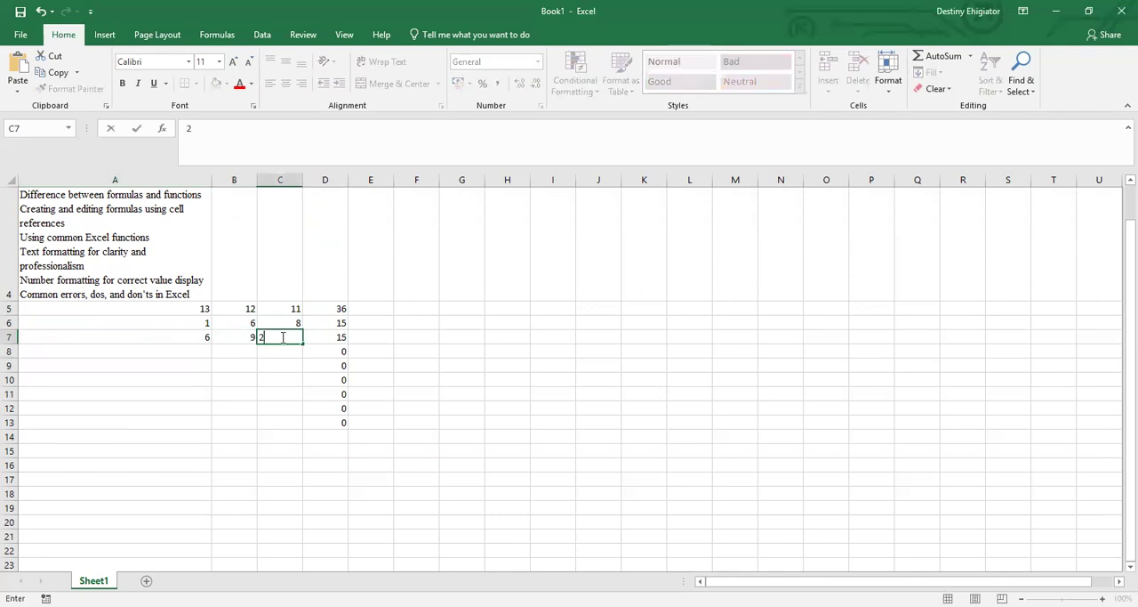
# Commit the entry in C7 and refill the SUM formula from cell D5 down through D13.
pyautogui.click(345, 336)
pyautogui.click(381, 342)
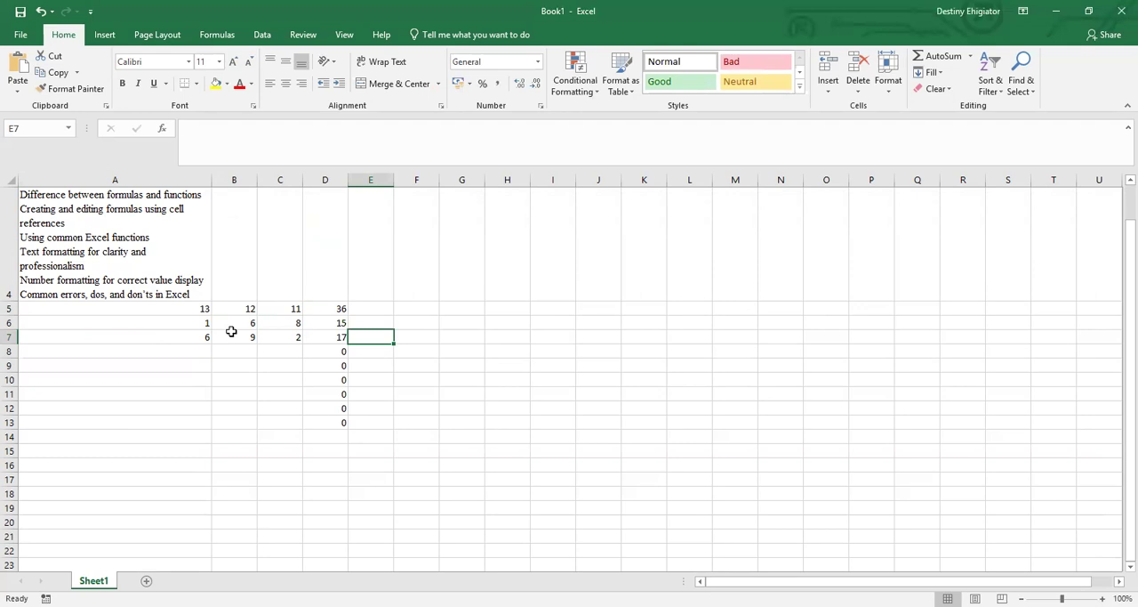
pyautogui.click(320, 307)
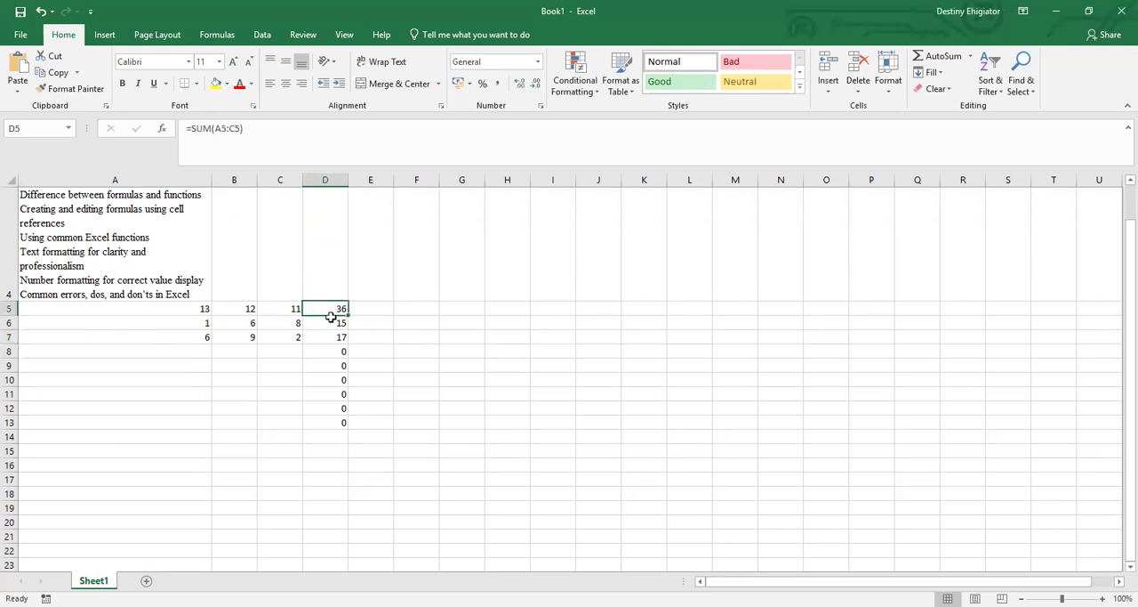
pyautogui.moveTo(346, 311); pyautogui.dragTo(340, 430)
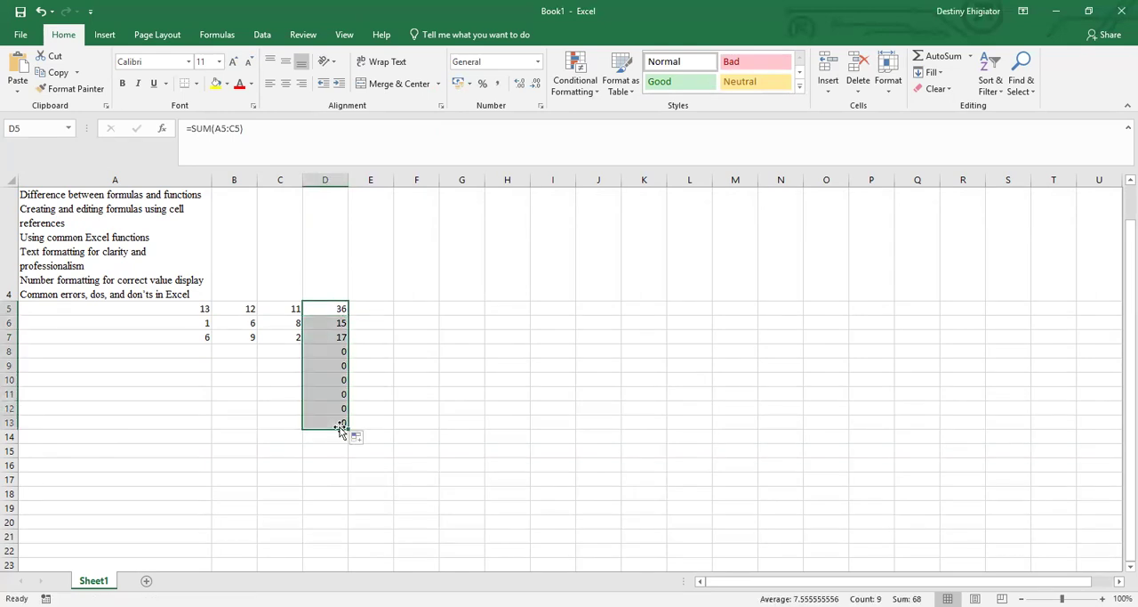
# Examine the SUM formula in D5 alongside the input values in A5 and B5.
pyautogui.click(251, 313)
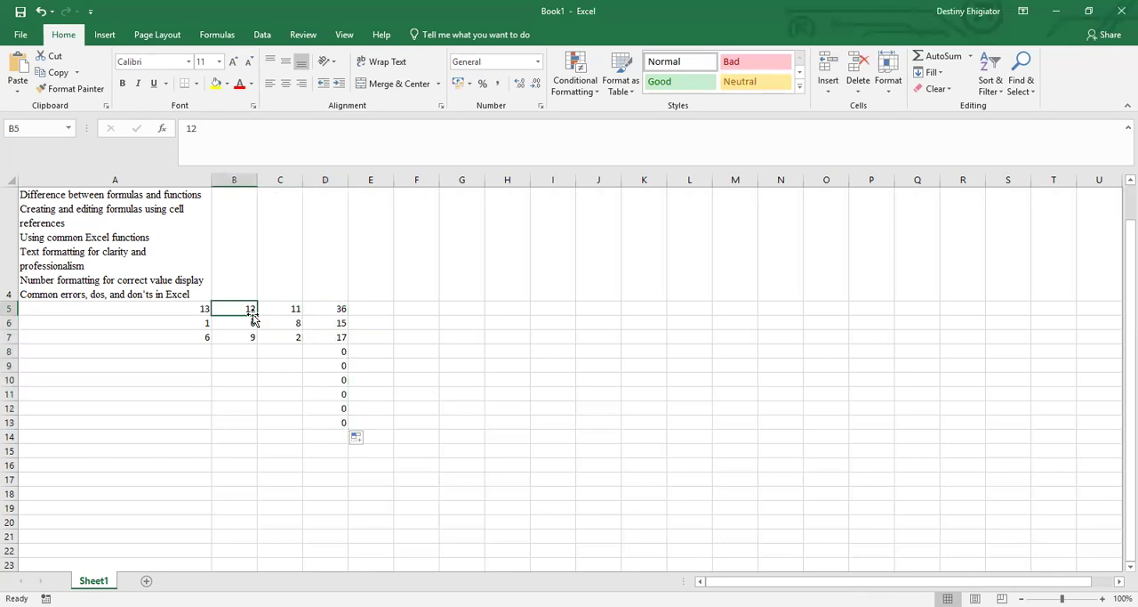
pyautogui.click(325, 308)
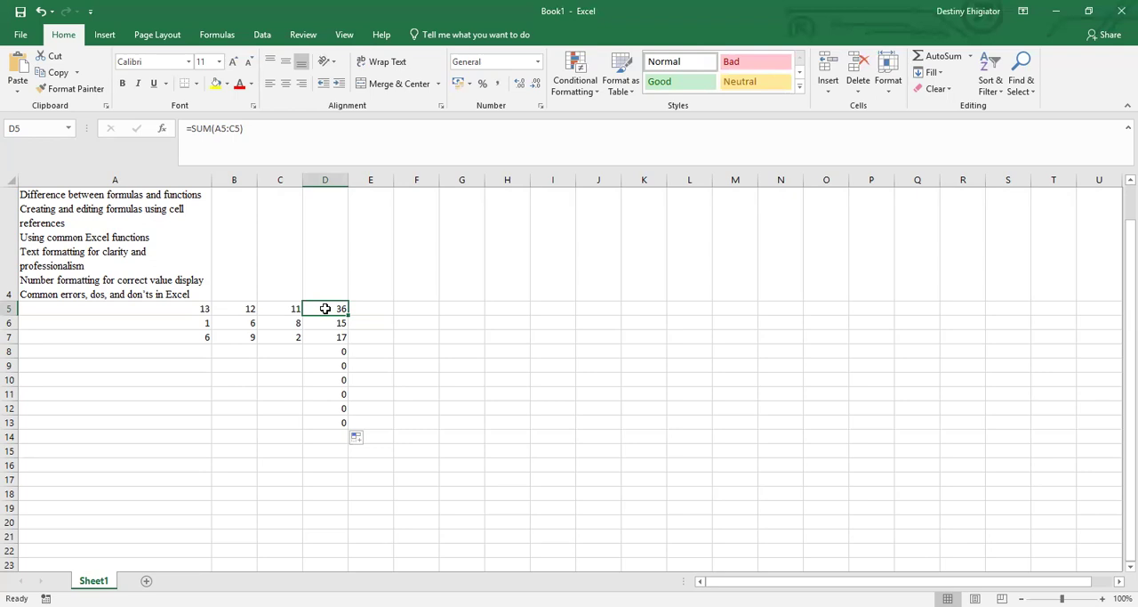
pyautogui.click(180, 317)
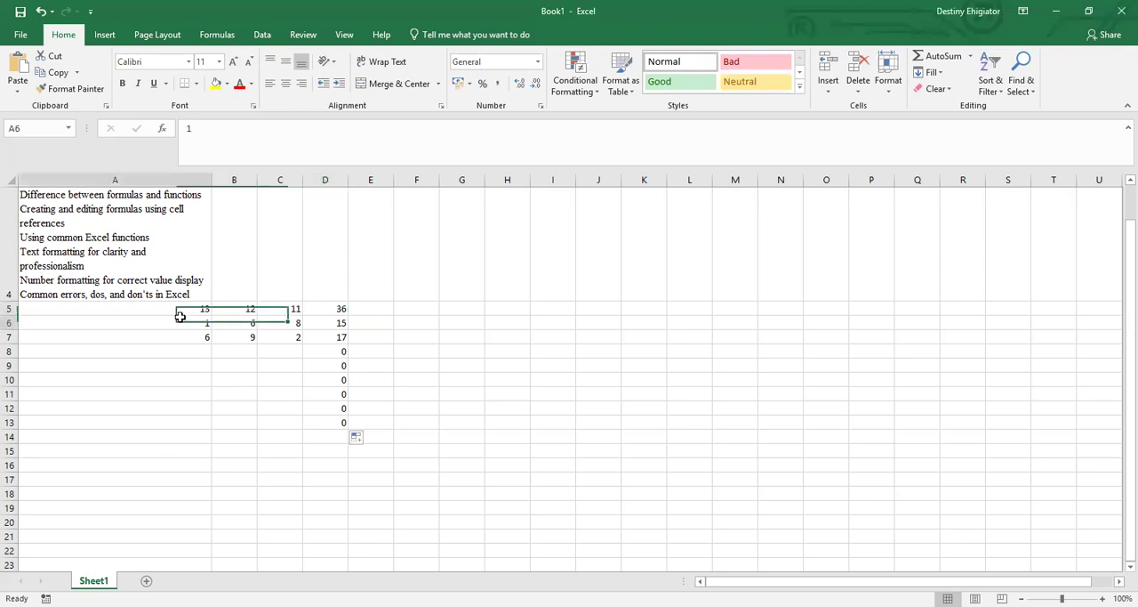
pyautogui.click(179, 310)
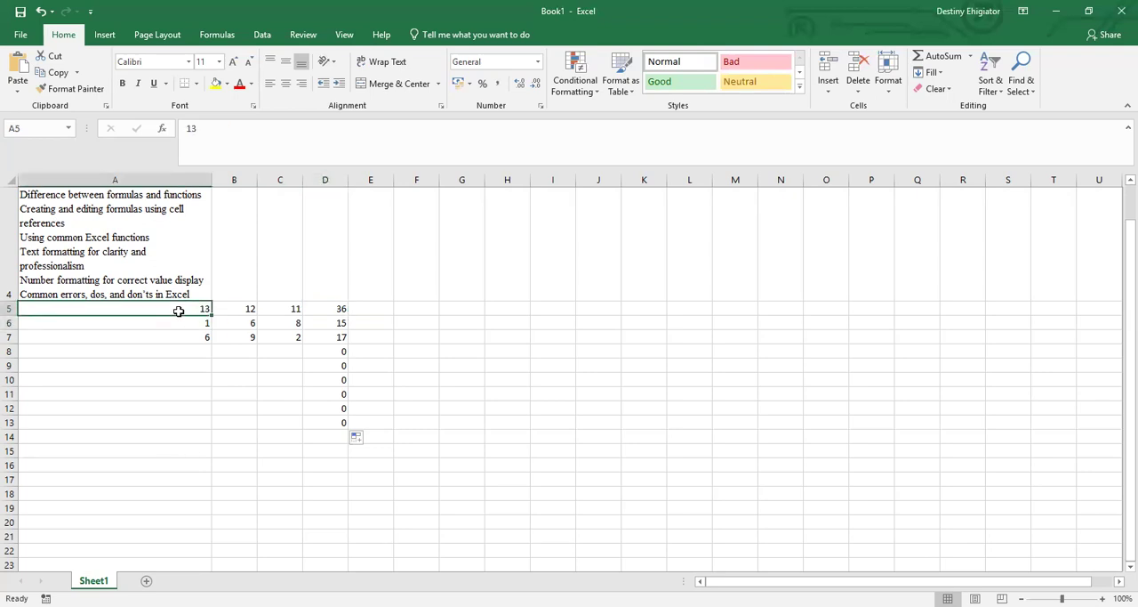
pyautogui.click(243, 308)
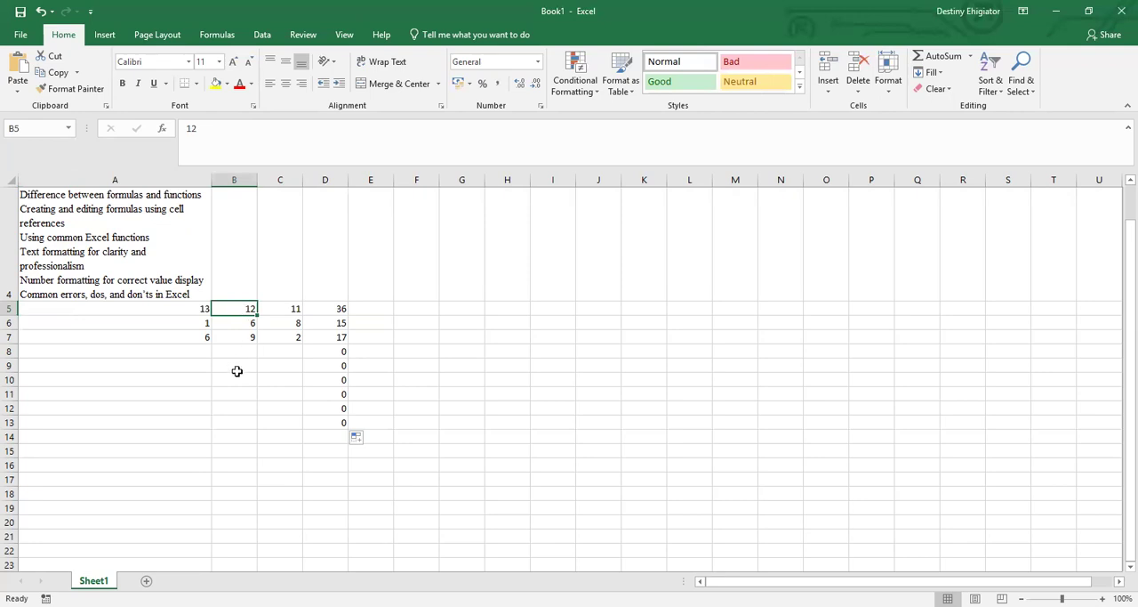
pyautogui.click(207, 128)
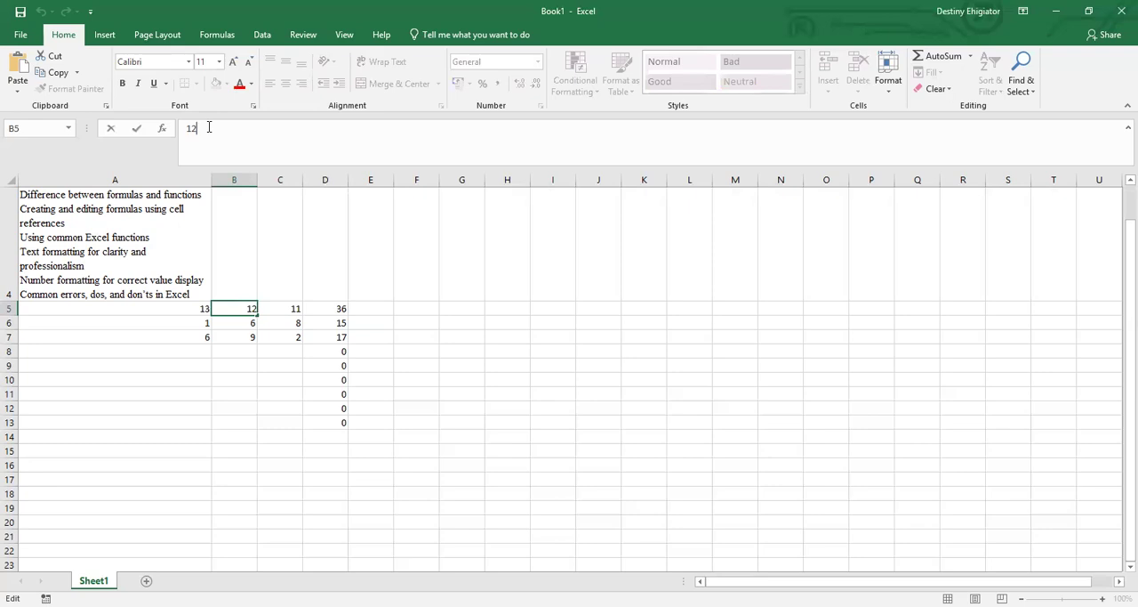
pyautogui.write('su')
pyautogui.press('BackSpace')
pyautogui.write('m')
pyautogui.press('BackSpace')
pyautogui.press('BackSpace')
pyautogui.press('BackSpace')
pyautogui.click(183, 319)
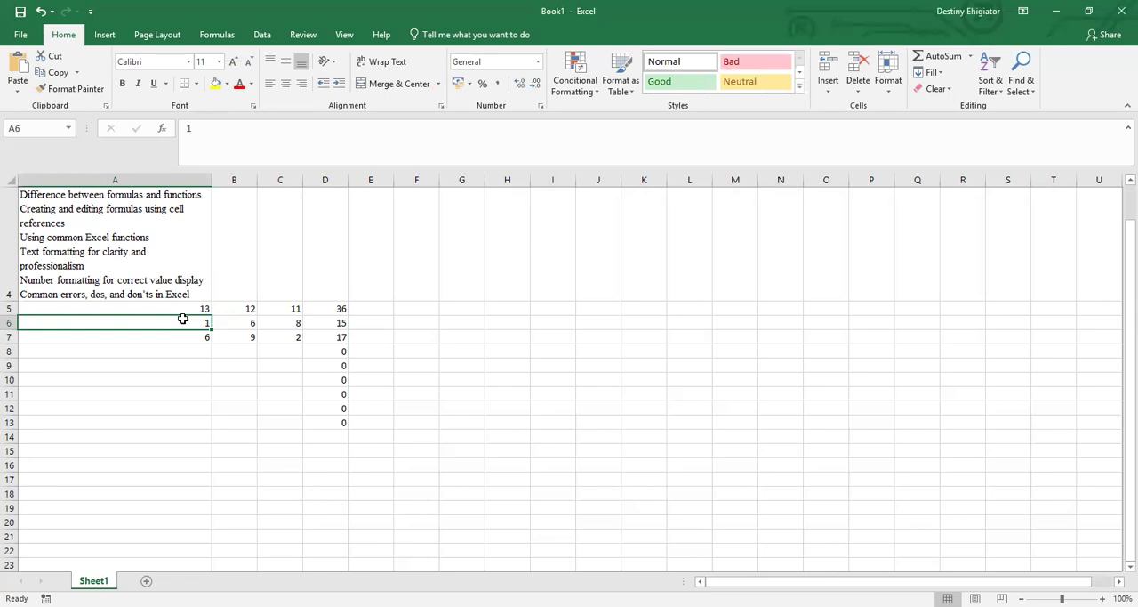
# Try to set the font of the number in cell B5 to Bahnschrift Light SemiCondensed.
pyautogui.click(158, 290)
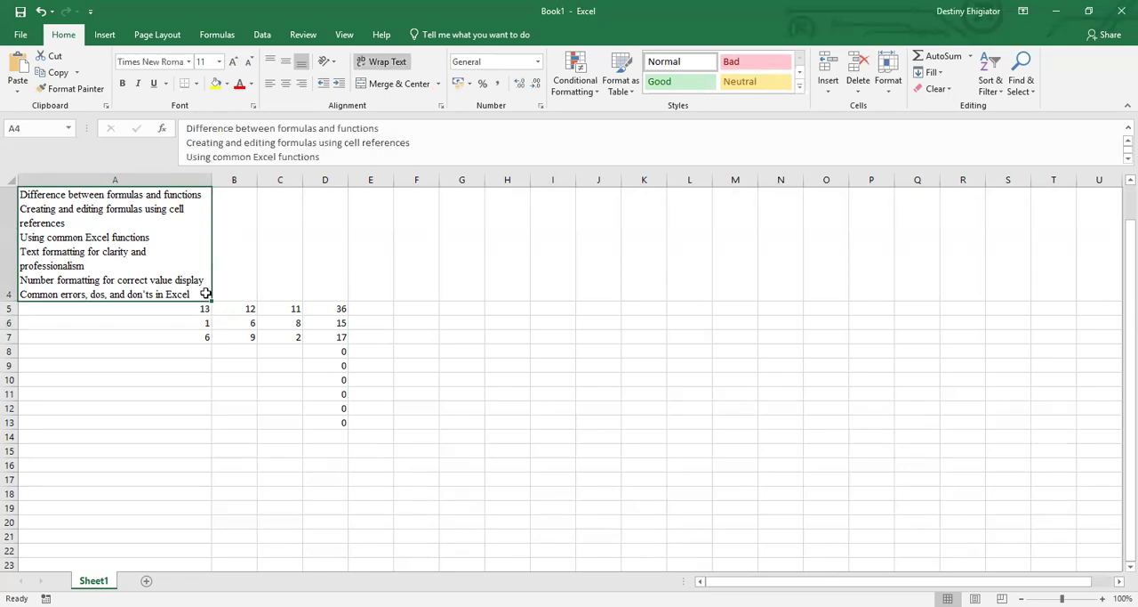
pyautogui.doubleClick(244, 309)
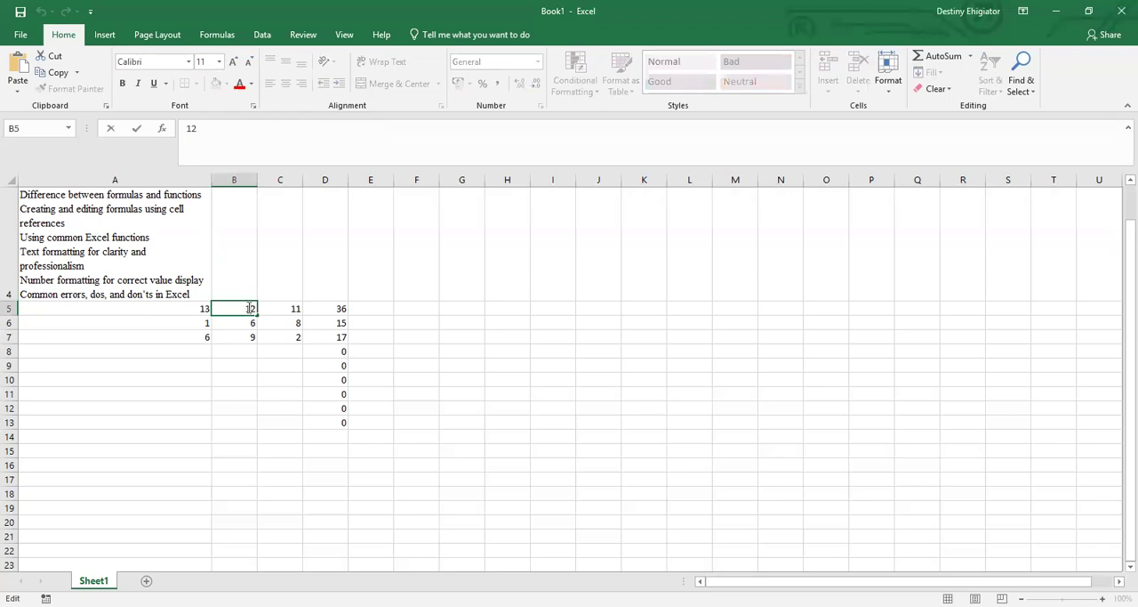
pyautogui.doubleClick(247, 309)
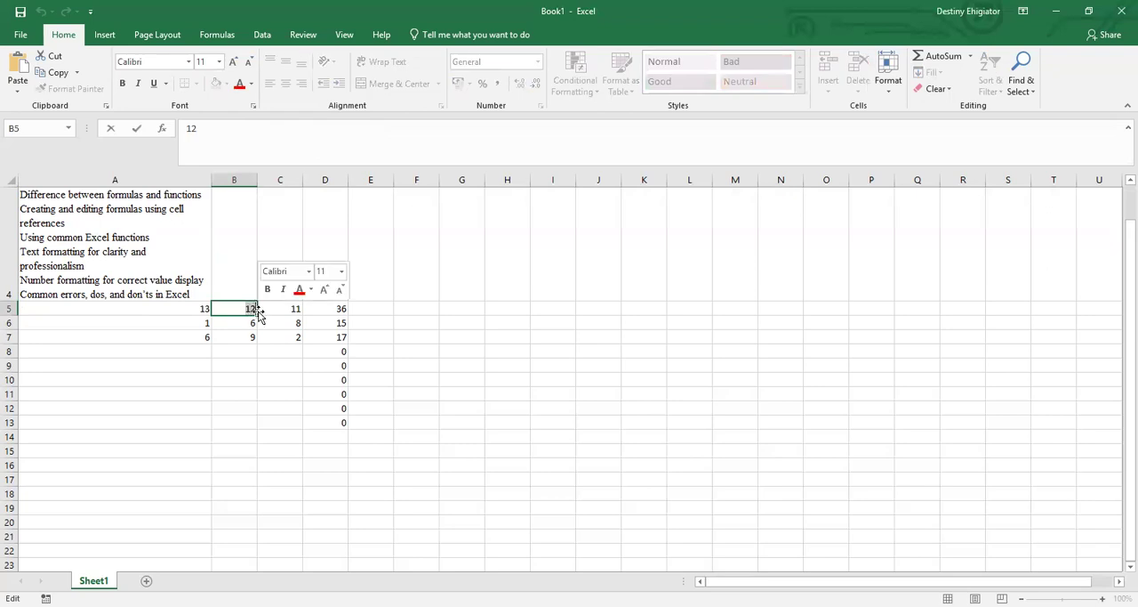
pyautogui.click(189, 61)
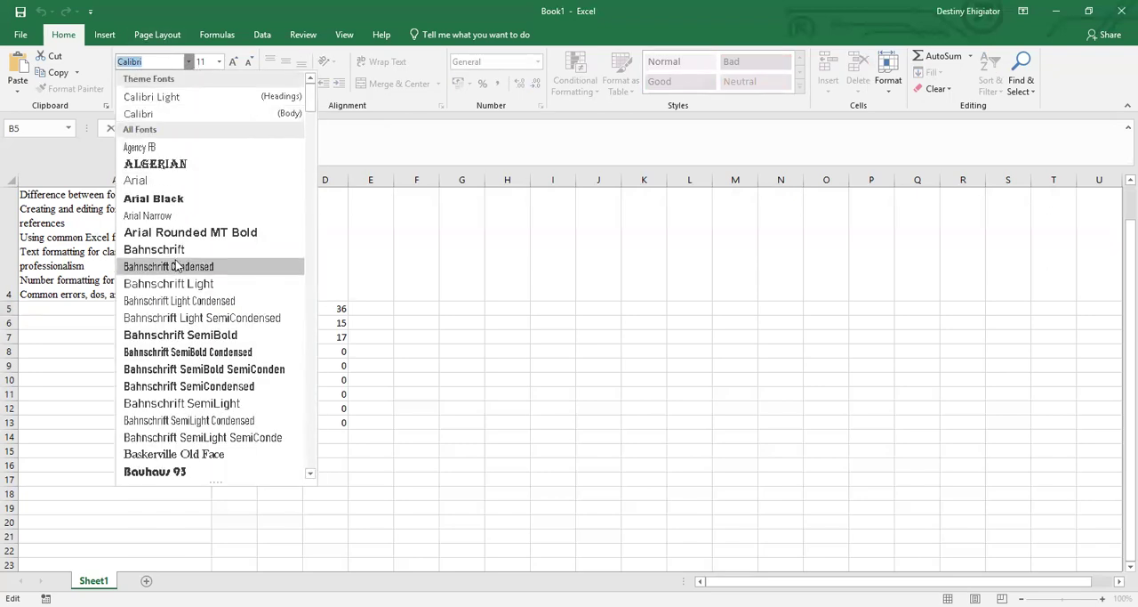
pyautogui.click(180, 318)
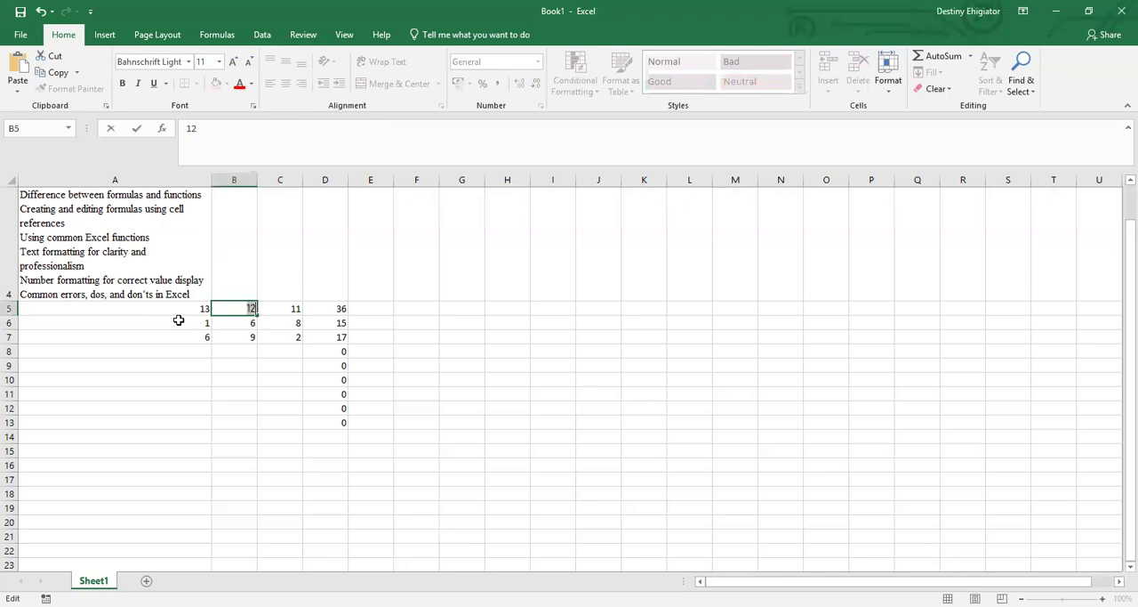
# Try to change the font of the number in cell B5 to Times New Roman.
pyautogui.click(188, 62)
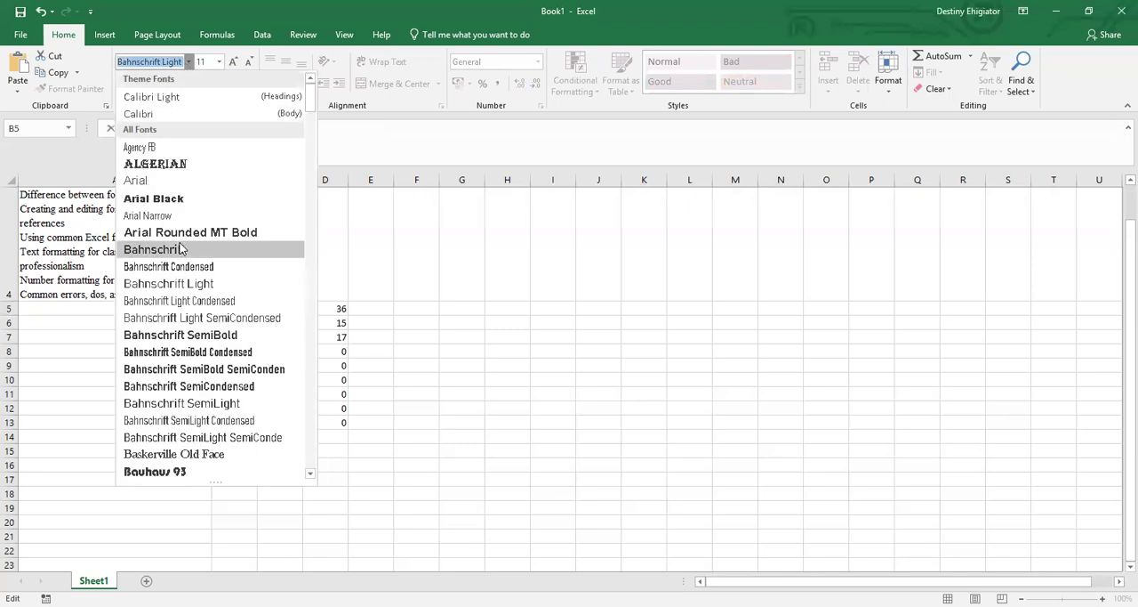
pyautogui.write('ti')
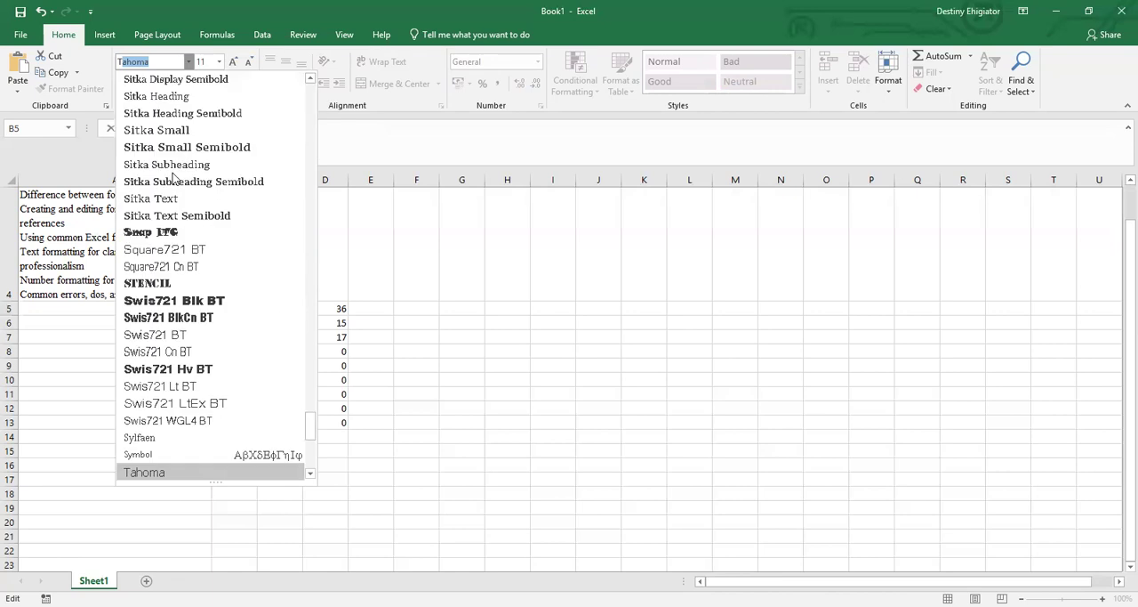
pyautogui.write('mes New R')
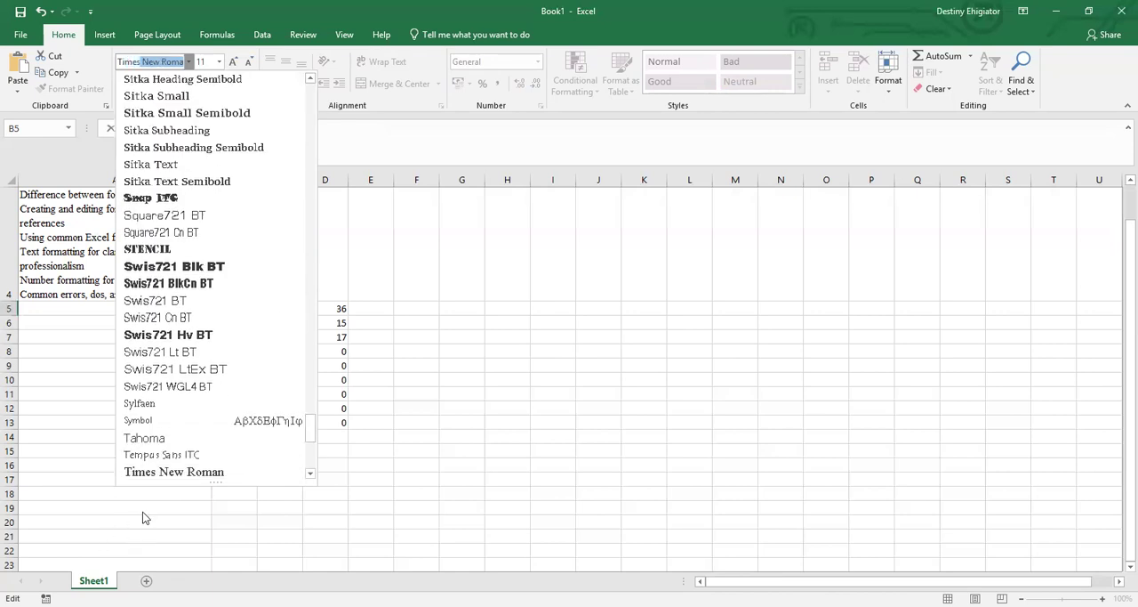
pyautogui.click(186, 471)
pyautogui.click(307, 357)
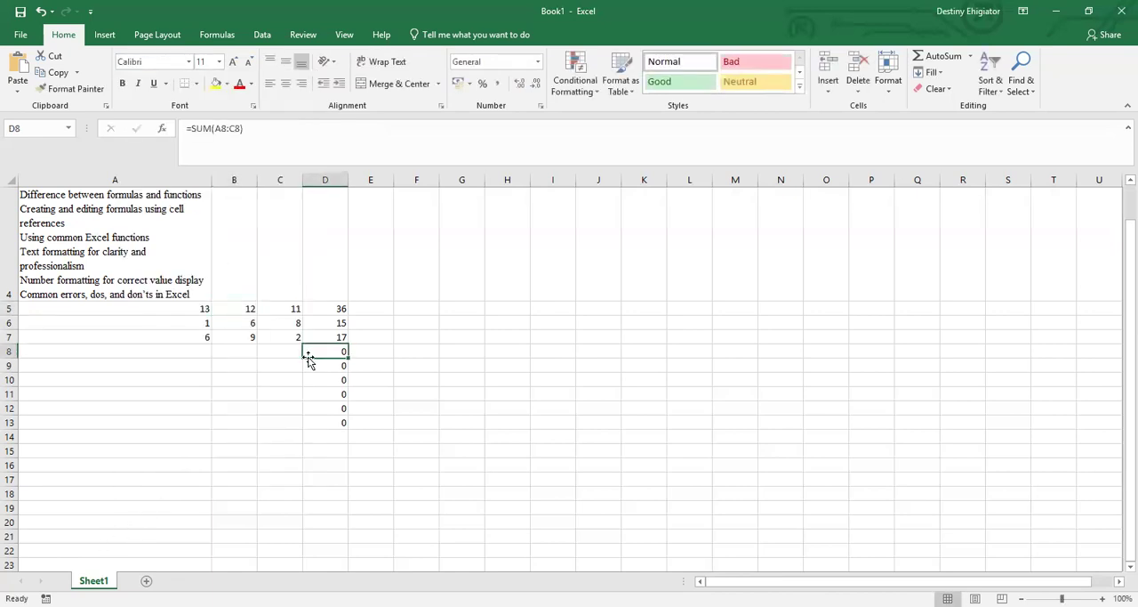
# Examine the SUM formulas in column D and the input values they reference in rows 5 and 6.
pyautogui.click(337, 311)
pyautogui.click(339, 336)
pyautogui.click(338, 351)
pyautogui.click(335, 376)
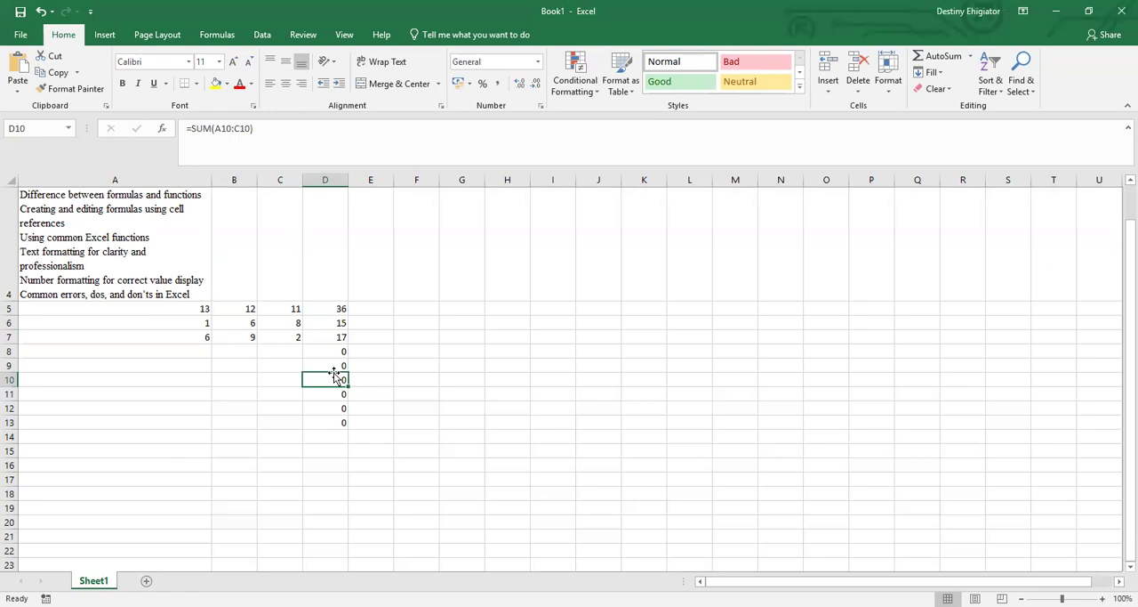
pyautogui.click(248, 311)
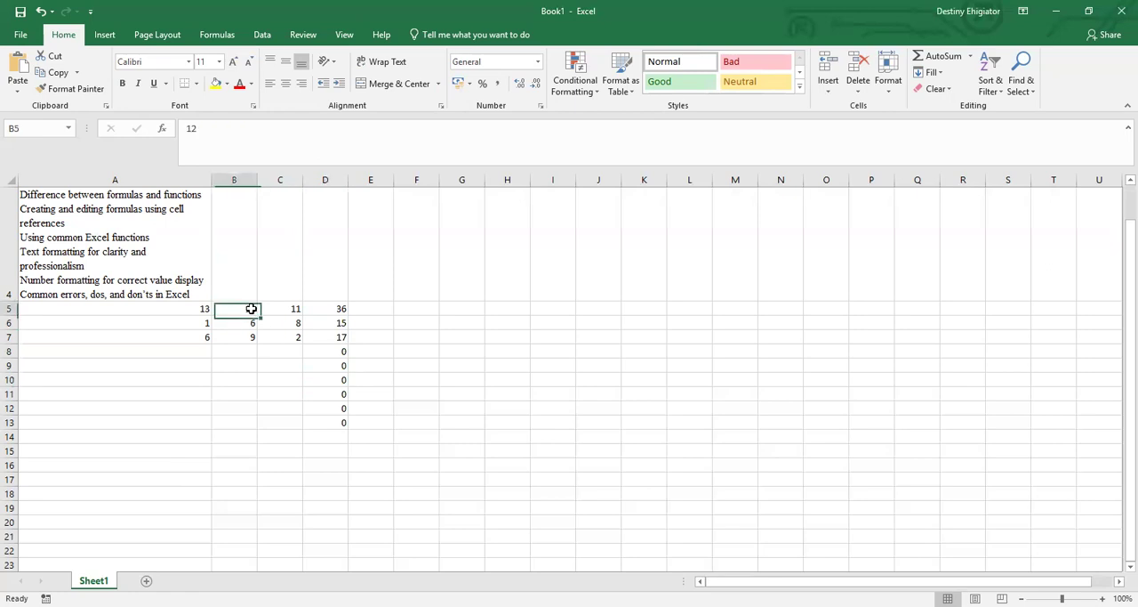
pyautogui.click(294, 311)
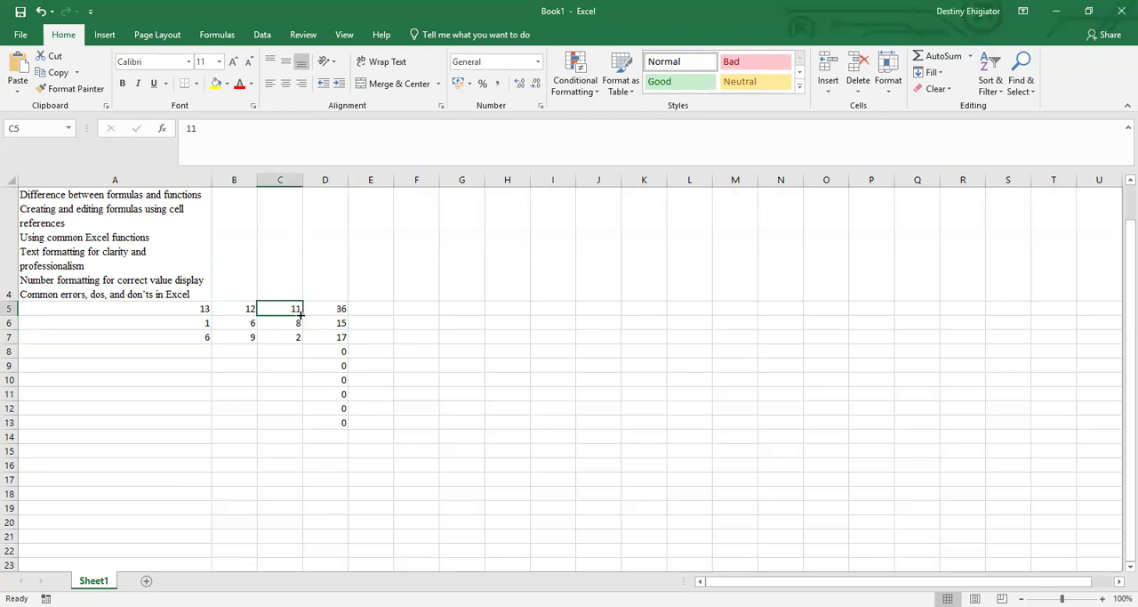
pyautogui.click(345, 339)
pyautogui.click(331, 310)
pyautogui.click(334, 323)
pyautogui.click(334, 336)
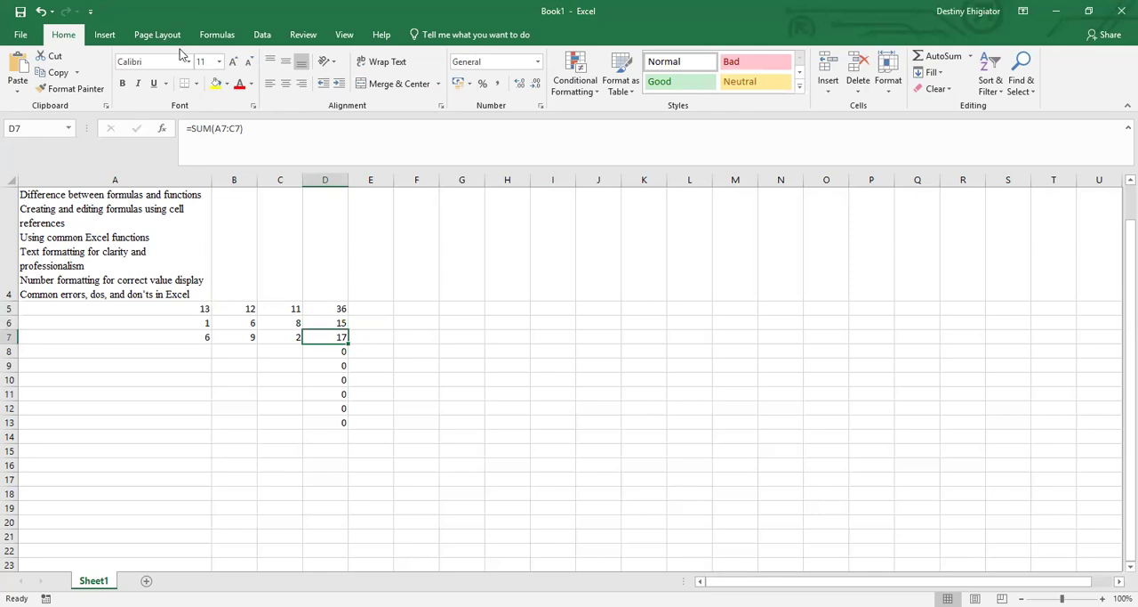
pyautogui.click(371, 320)
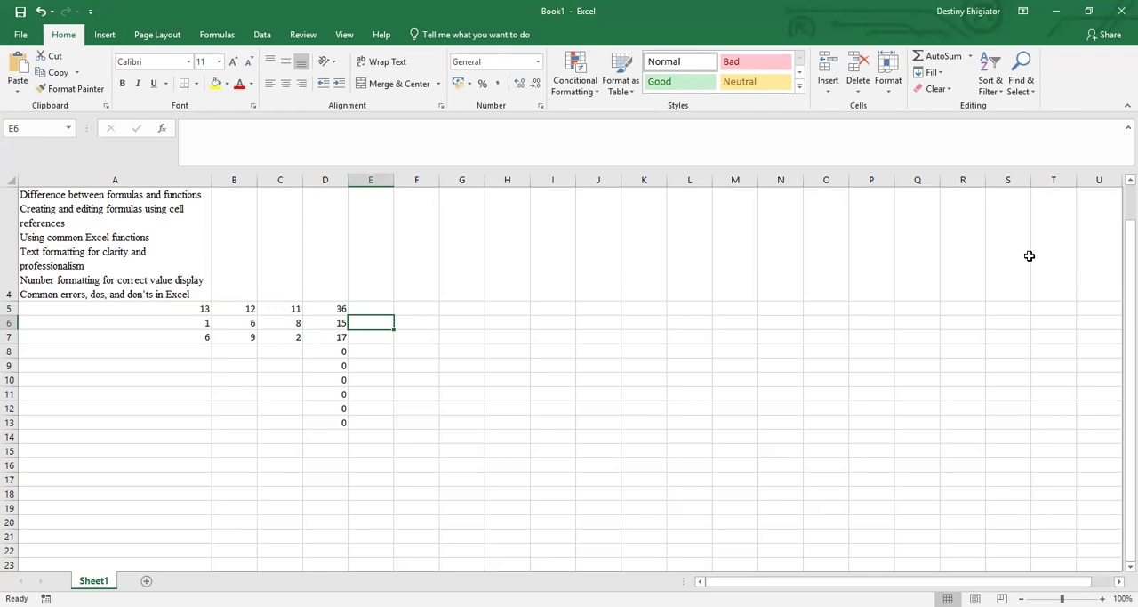
pyautogui.moveTo(1118, 264); pyautogui.dragTo(1112, 222)
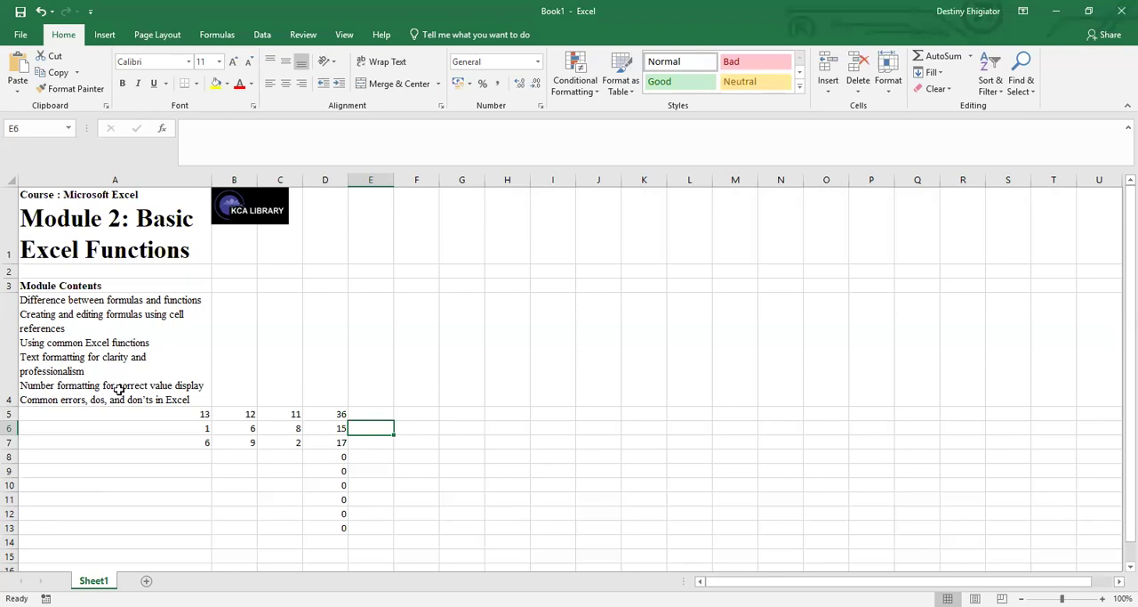
pyautogui.click(181, 416)
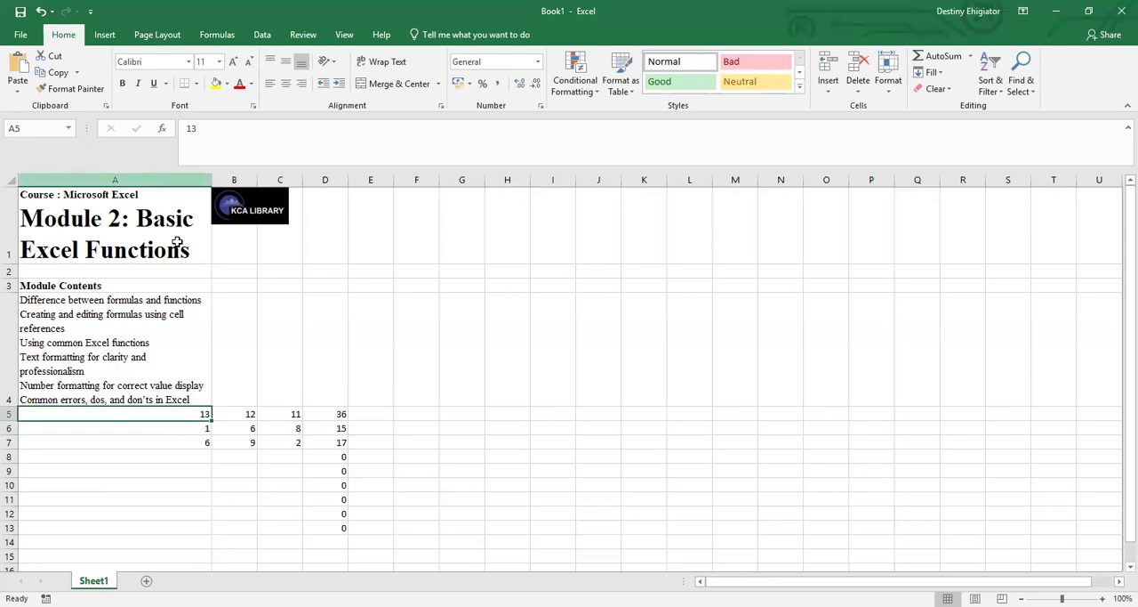
pyautogui.click(236, 425)
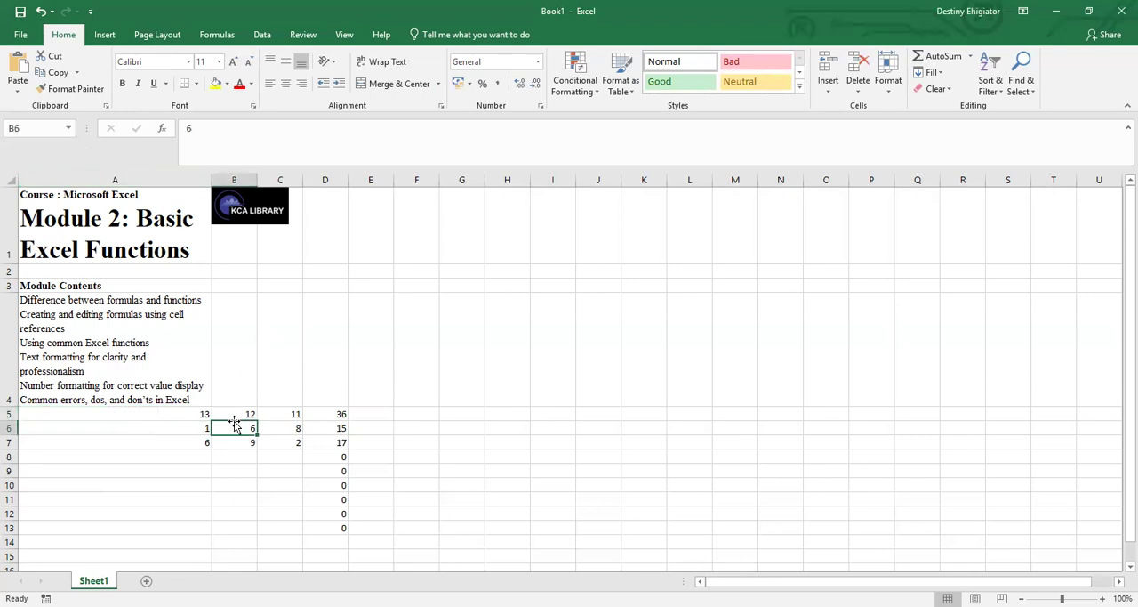
# Delete the value in cell C6 and check the SUM formula in D6.
pyautogui.click(286, 427)
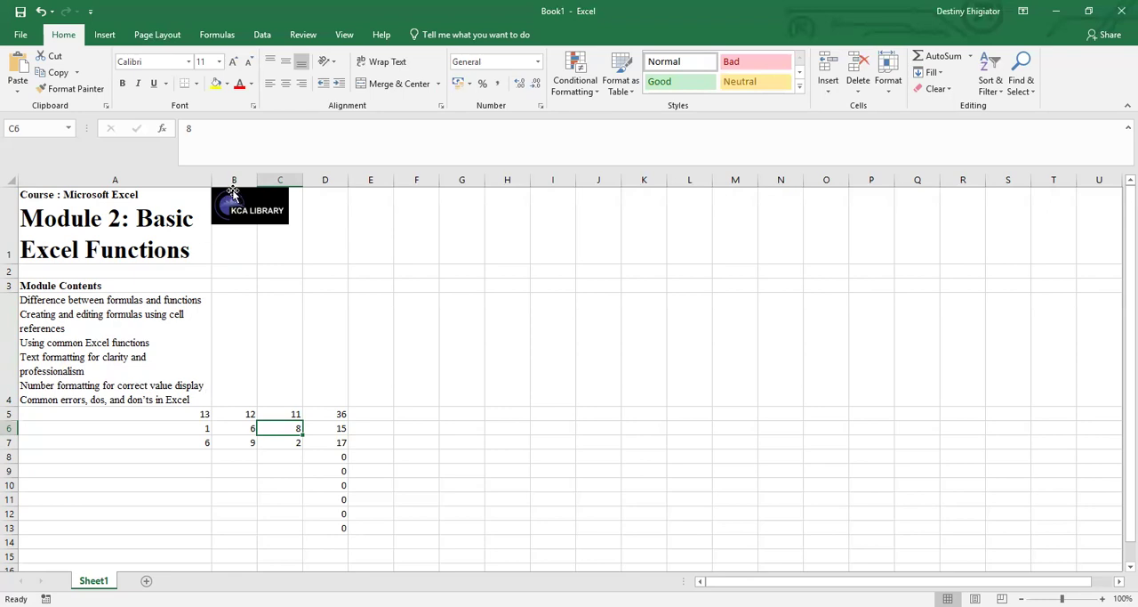
pyautogui.click(189, 128)
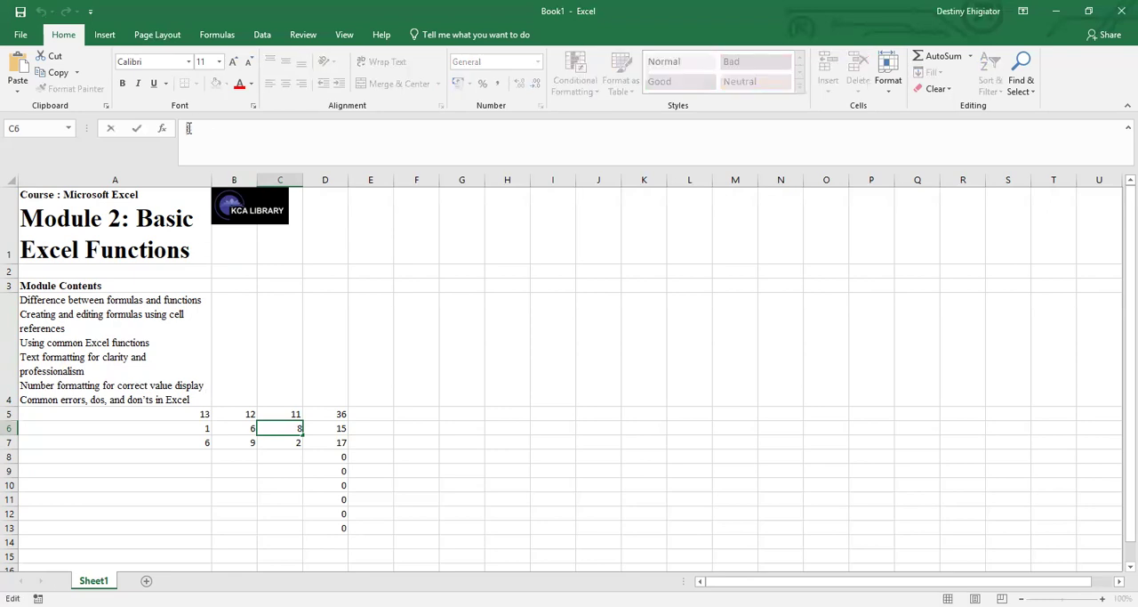
pyautogui.press('BackSpace')
pyautogui.click(337, 425)
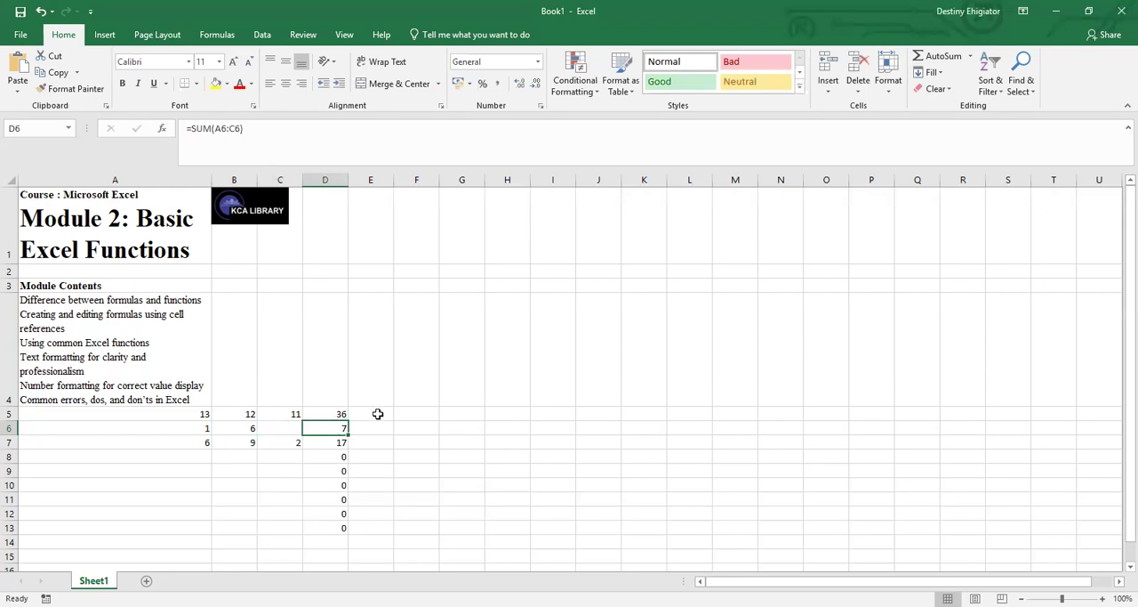
pyautogui.click(378, 413)
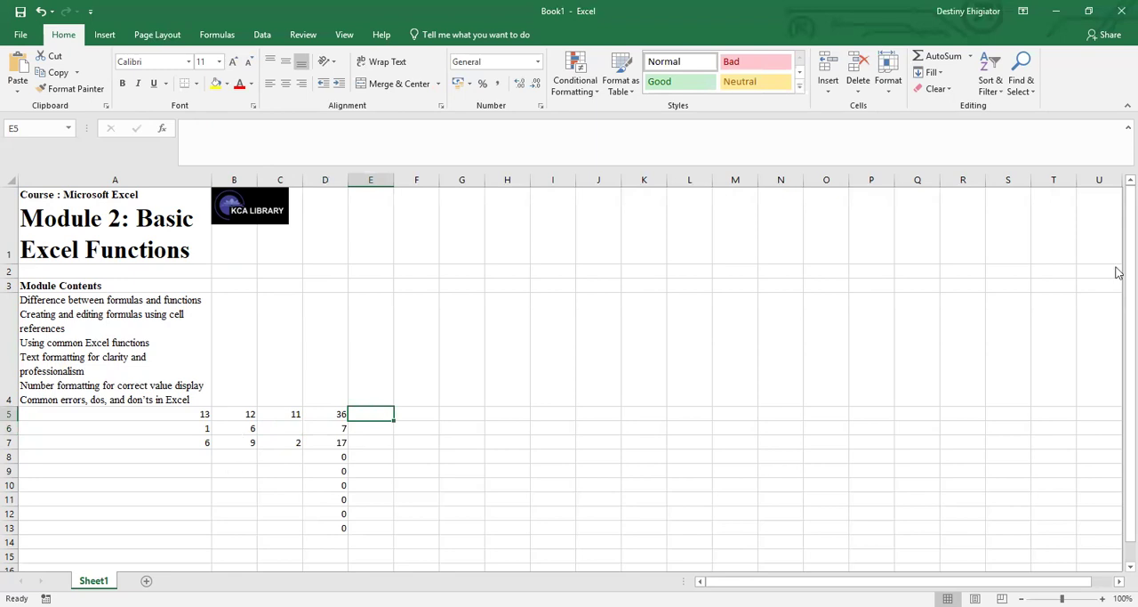
# Enter the value 5 in cell A15, below the existing rows of numbers.
pyautogui.scroll(-1, 1119, 293)
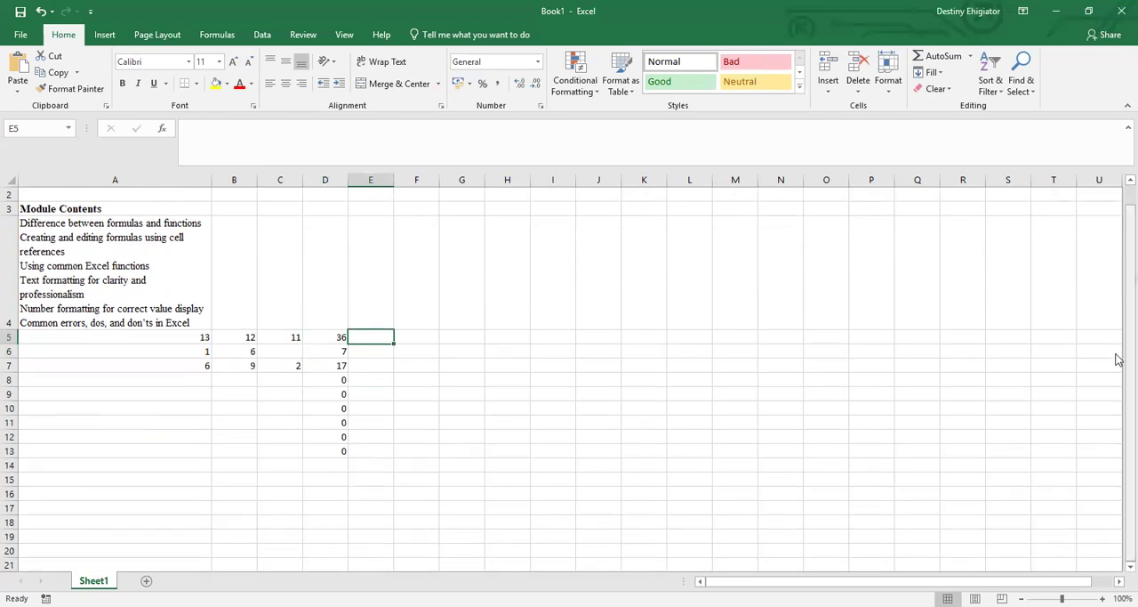
pyautogui.click(129, 471)
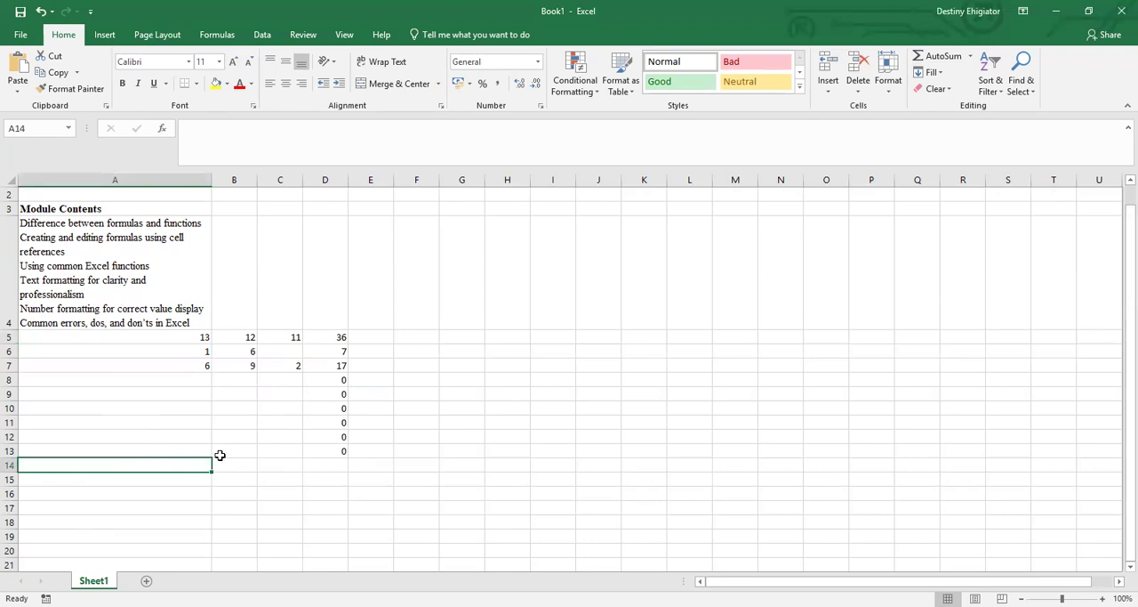
pyautogui.click(173, 478)
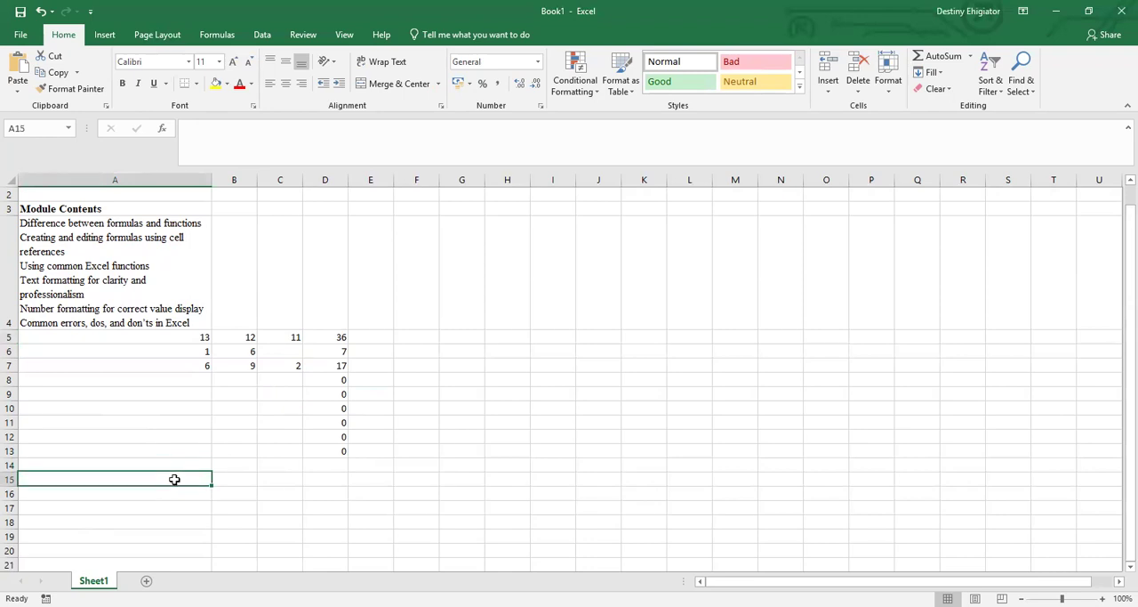
pyautogui.write('5')
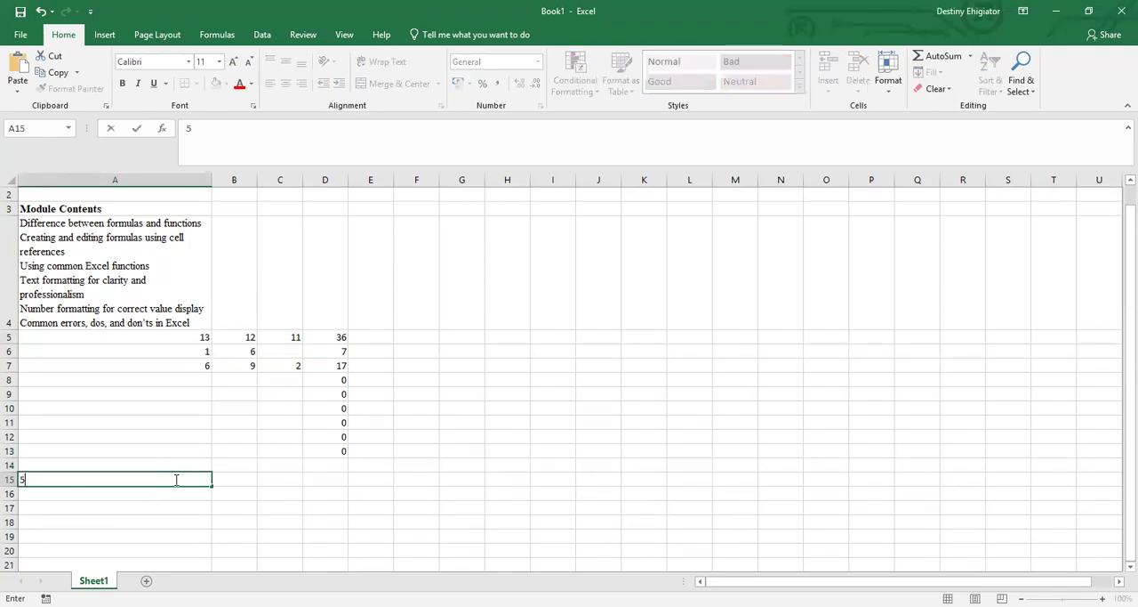
pyautogui.click(236, 480)
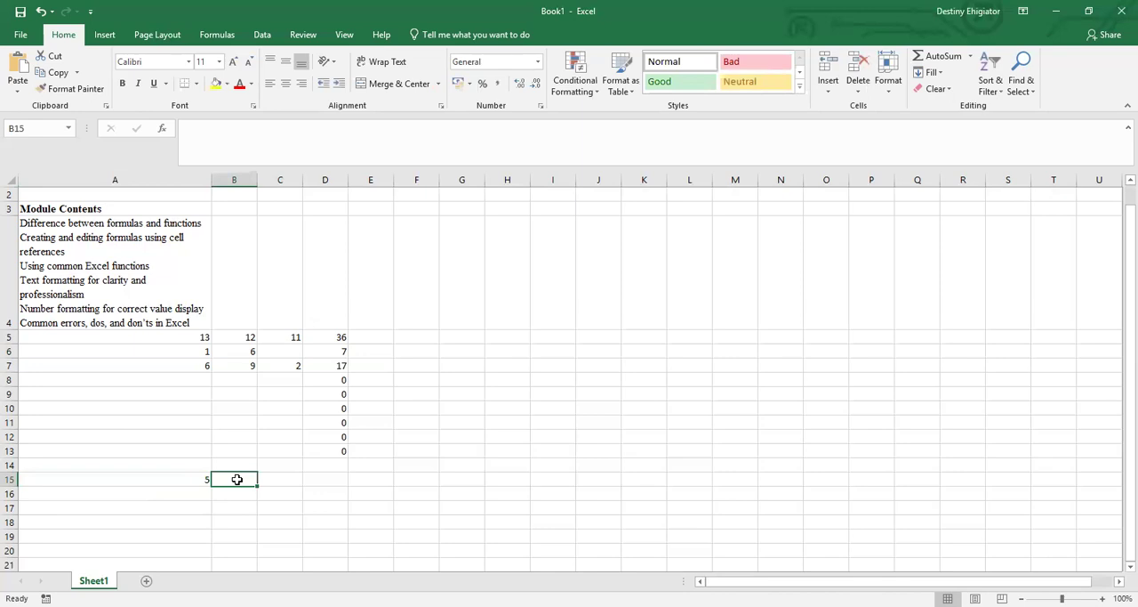
# Enter the value 7 in cell B15 and the value 10 in cell C15.
pyautogui.write('7')
pyautogui.click(269, 480)
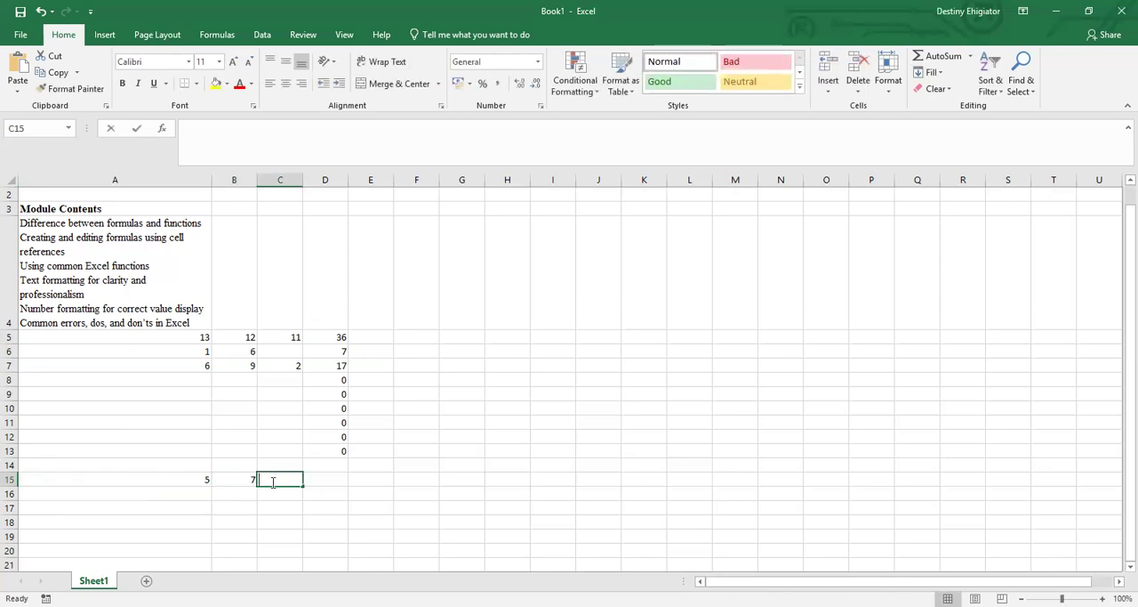
pyautogui.write('10')
pyautogui.click(328, 479)
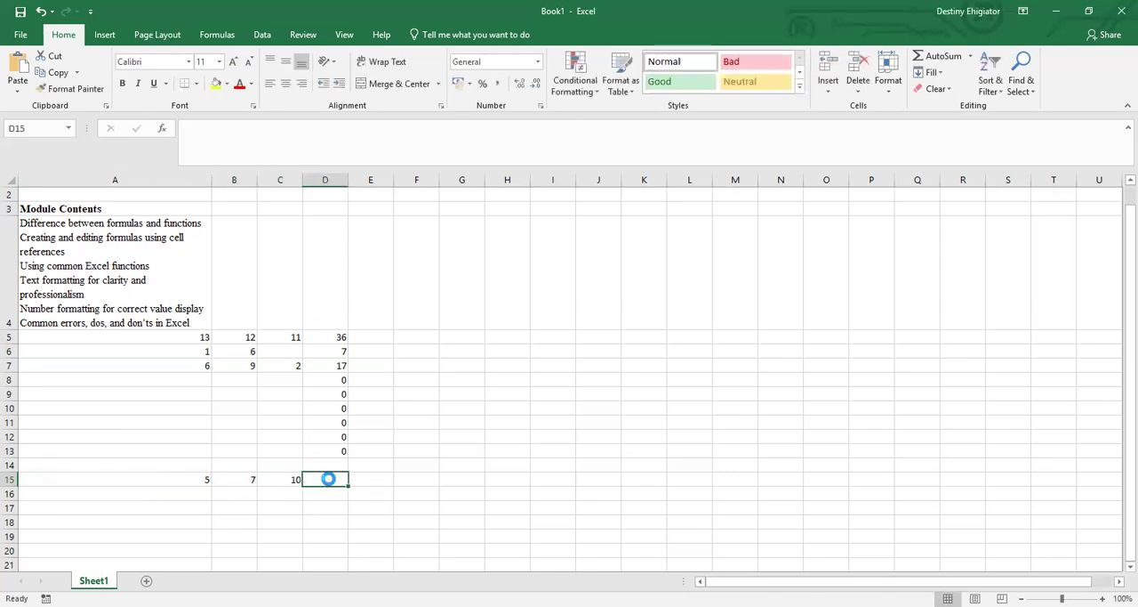
# Try the formula =A15/B15-C15 in cell C4 and clear the cell again.
pyautogui.click(280, 297)
pyautogui.click(205, 143)
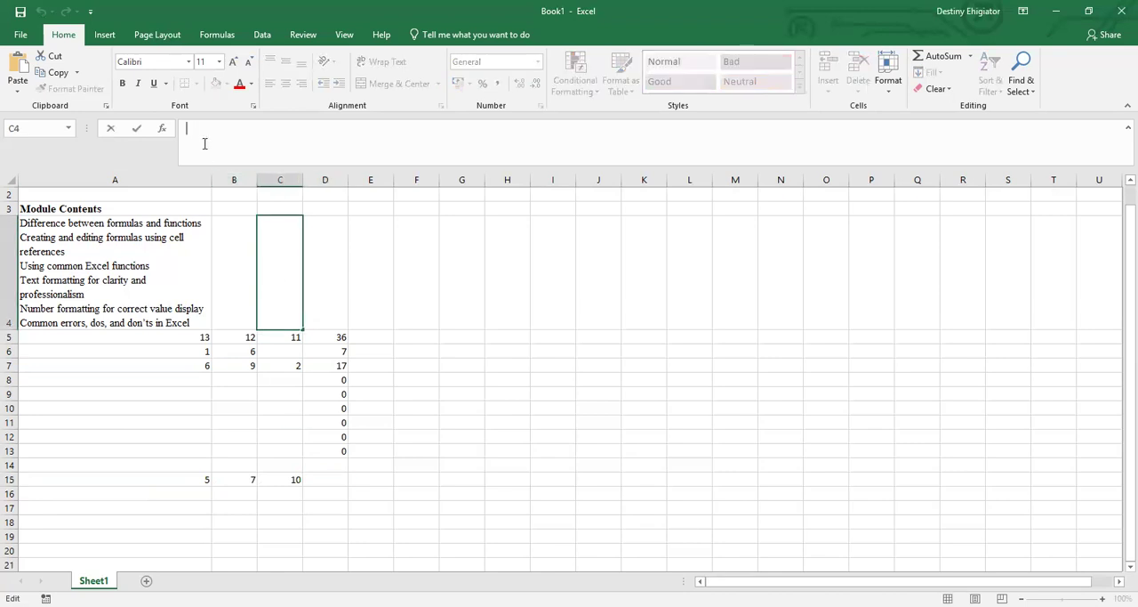
pyautogui.write('0')
pyautogui.press('BackSpace')
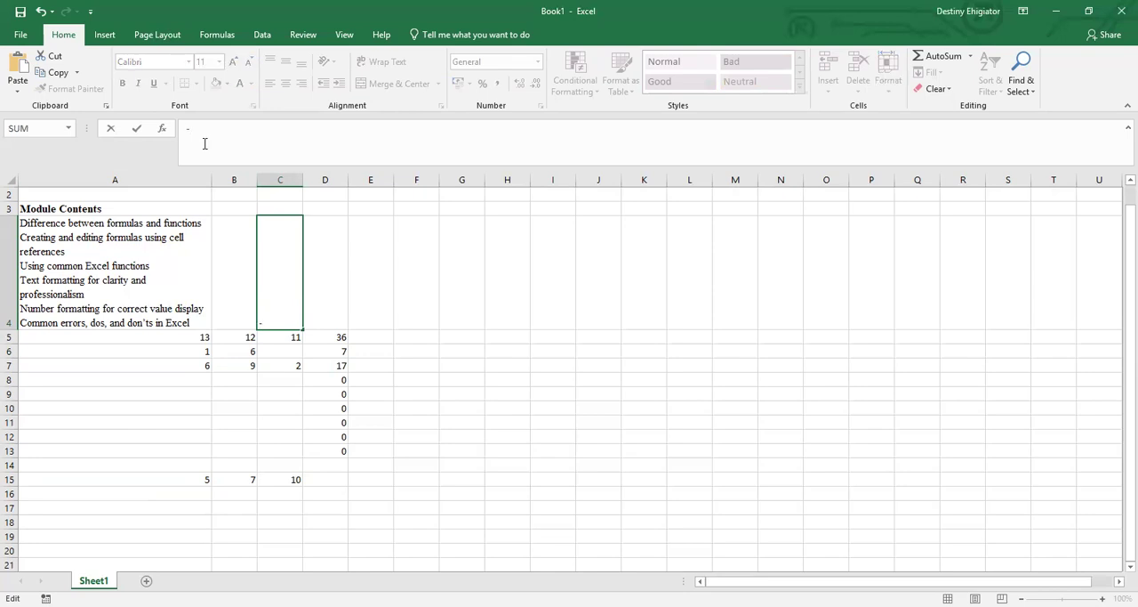
pyautogui.write('=')
pyautogui.click(196, 479)
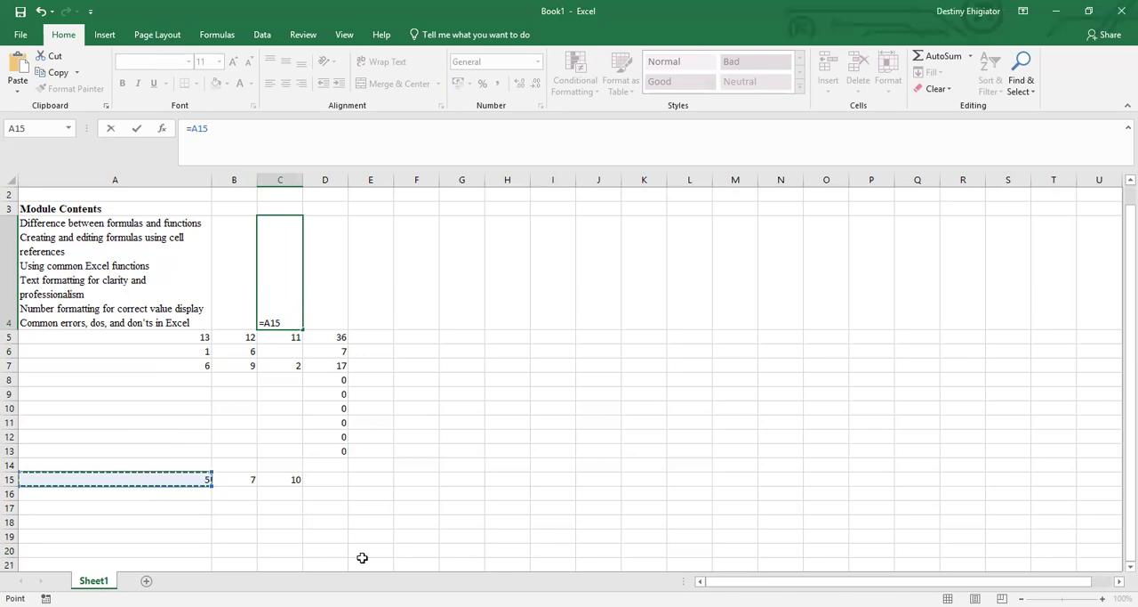
pyautogui.write('=')
pyautogui.press('BackSpace')
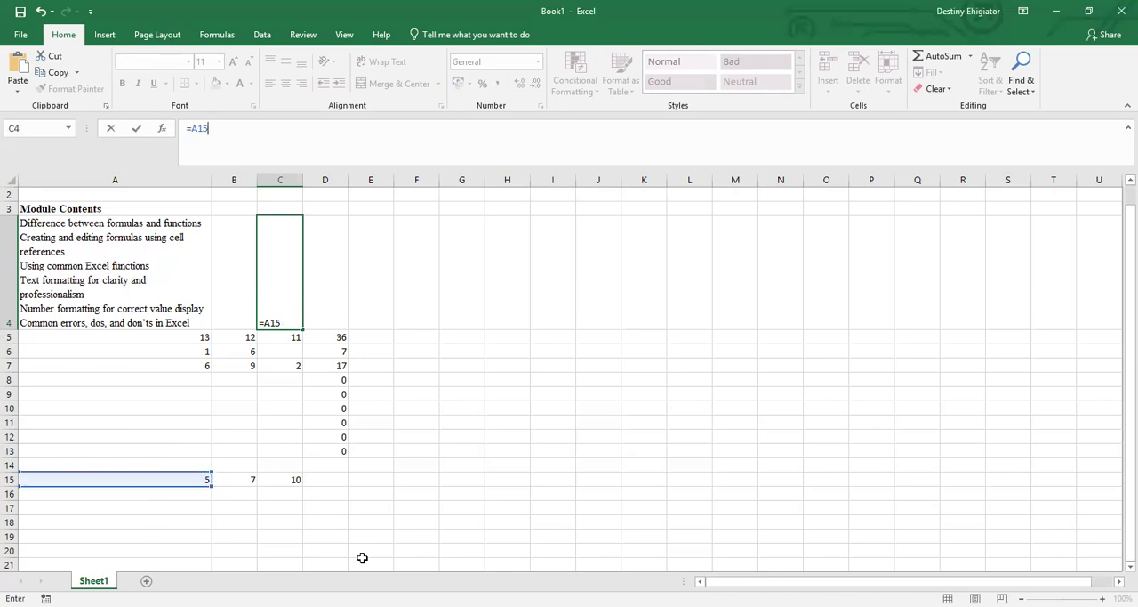
pyautogui.write('/')
pyautogui.click(247, 482)
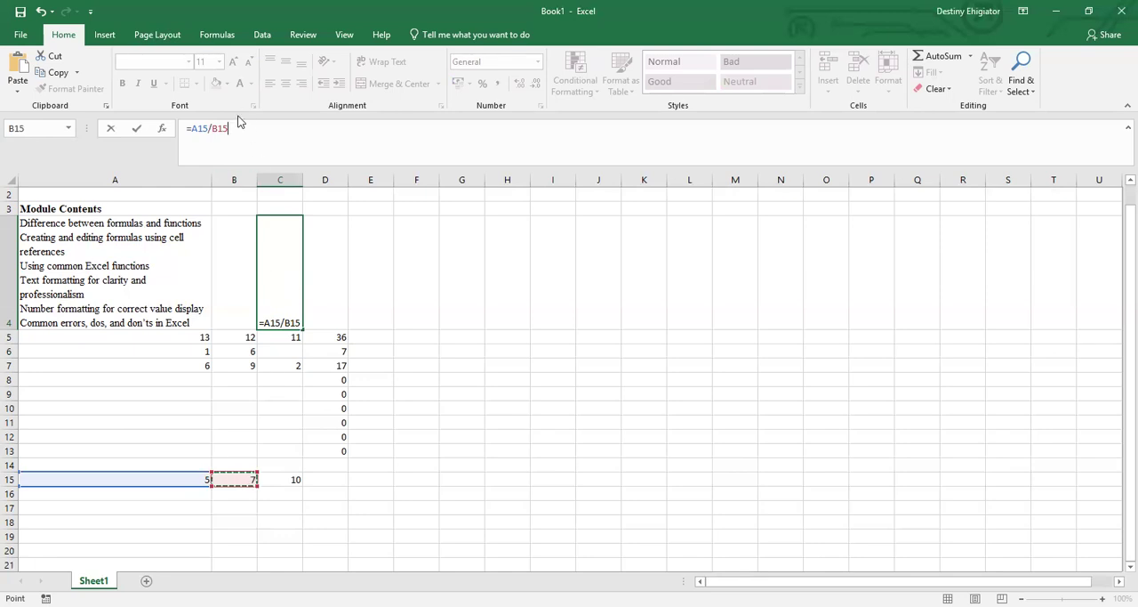
pyautogui.write('-')
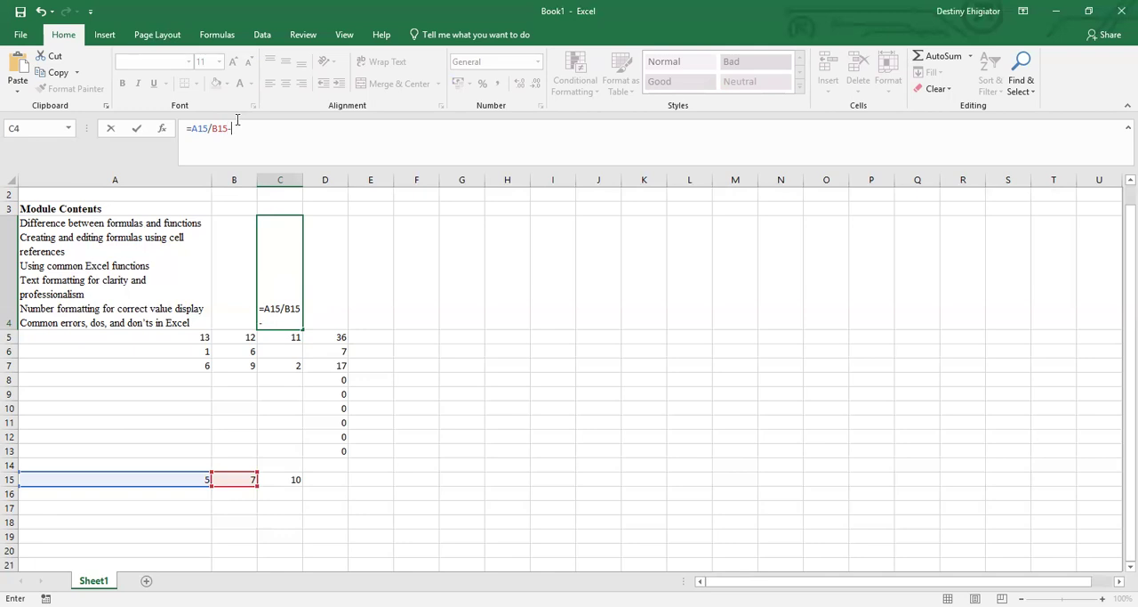
pyautogui.press('BackSpace')
pyautogui.write('.')
pyautogui.press('BackSpace')
pyautogui.write('.')
pyautogui.press('BackSpace')
pyautogui.write('-')
pyautogui.press('BackSpace')
pyautogui.write('.')
pyautogui.press('BackSpace')
pyautogui.write('-')
pyautogui.press('BackSpace')
pyautogui.write('-')
pyautogui.click(285, 478)
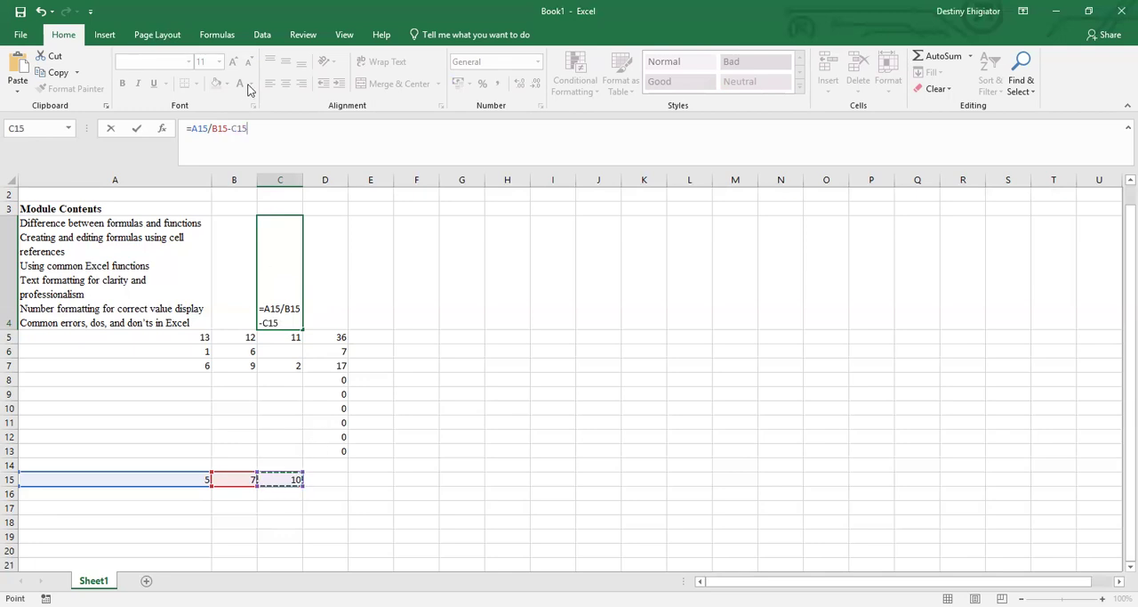
pyautogui.press('Return')
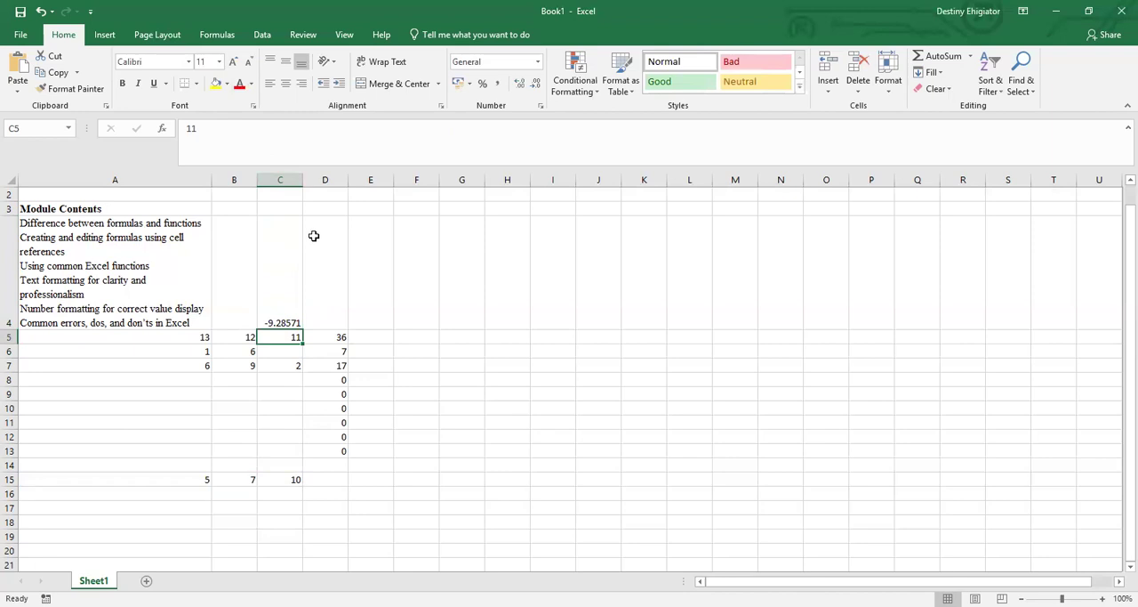
pyautogui.press('Up')
pyautogui.press('Delete')
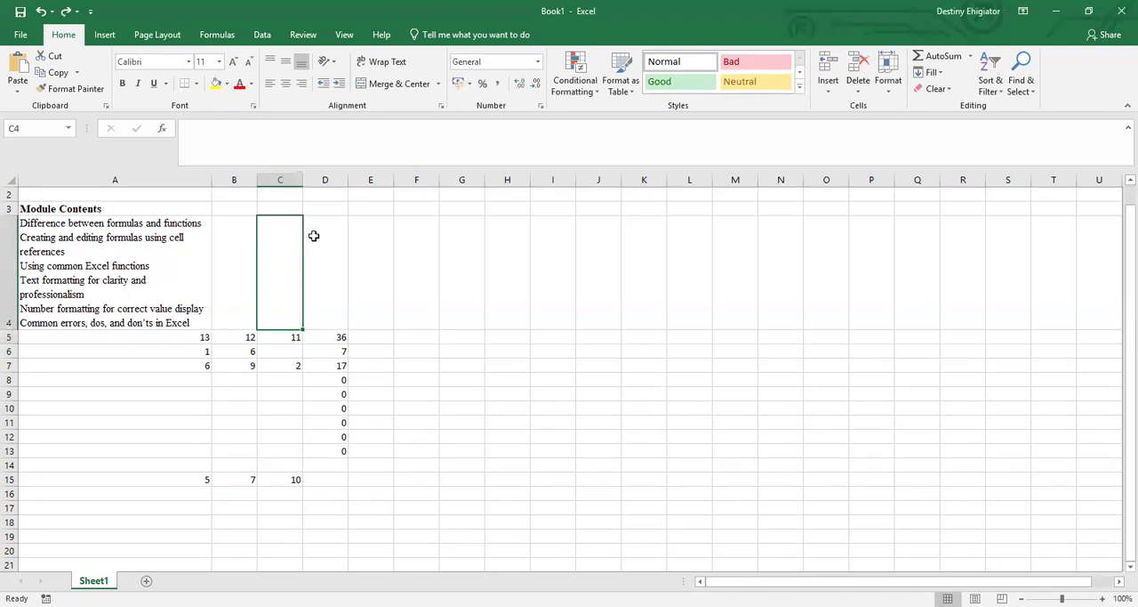
pyautogui.click(326, 480)
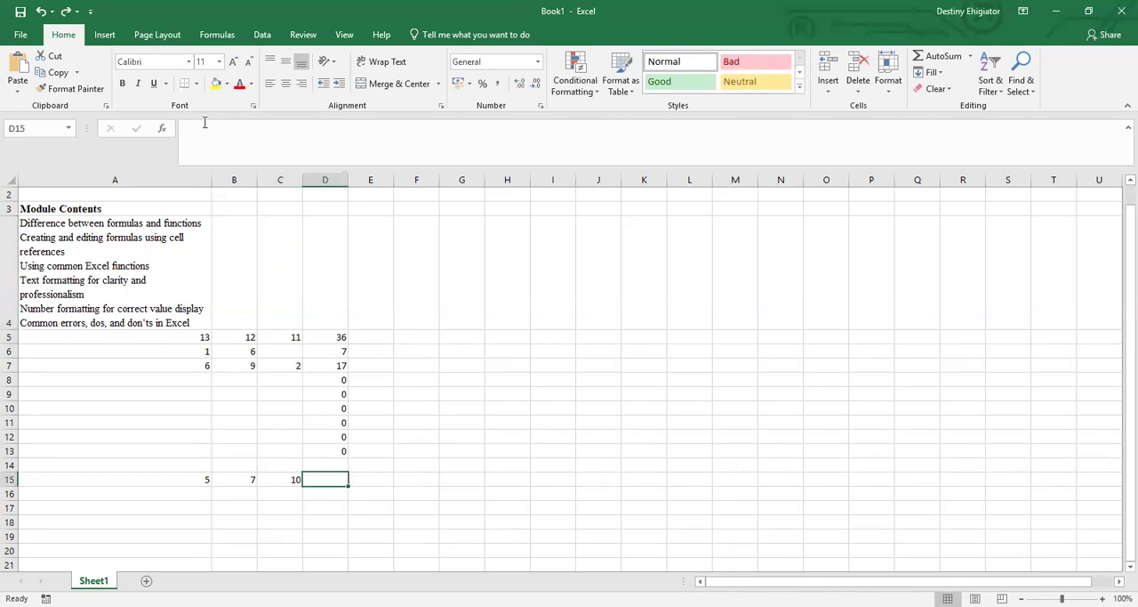
pyautogui.press('F2')
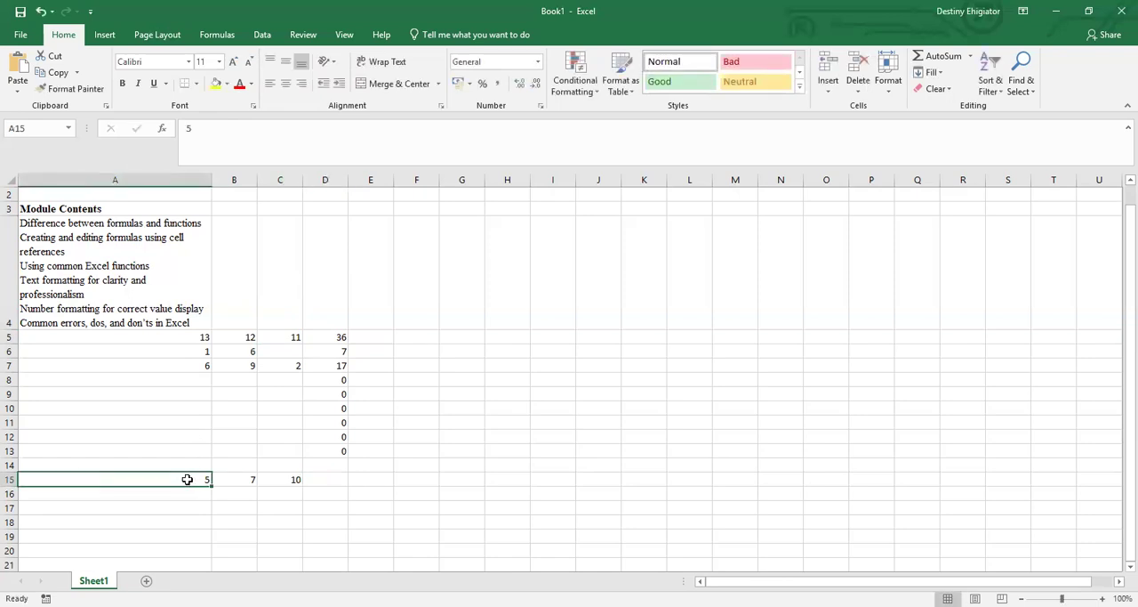
pyautogui.click(196, 127)
pyautogui.press('BackSpace')
pyautogui.write('=')
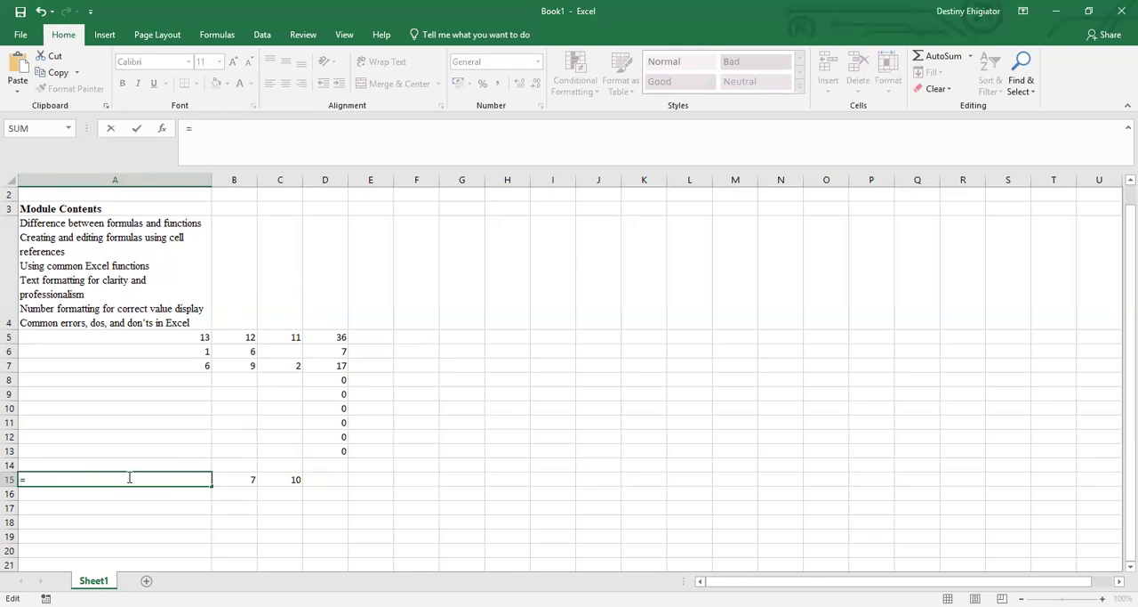
pyautogui.click(272, 406)
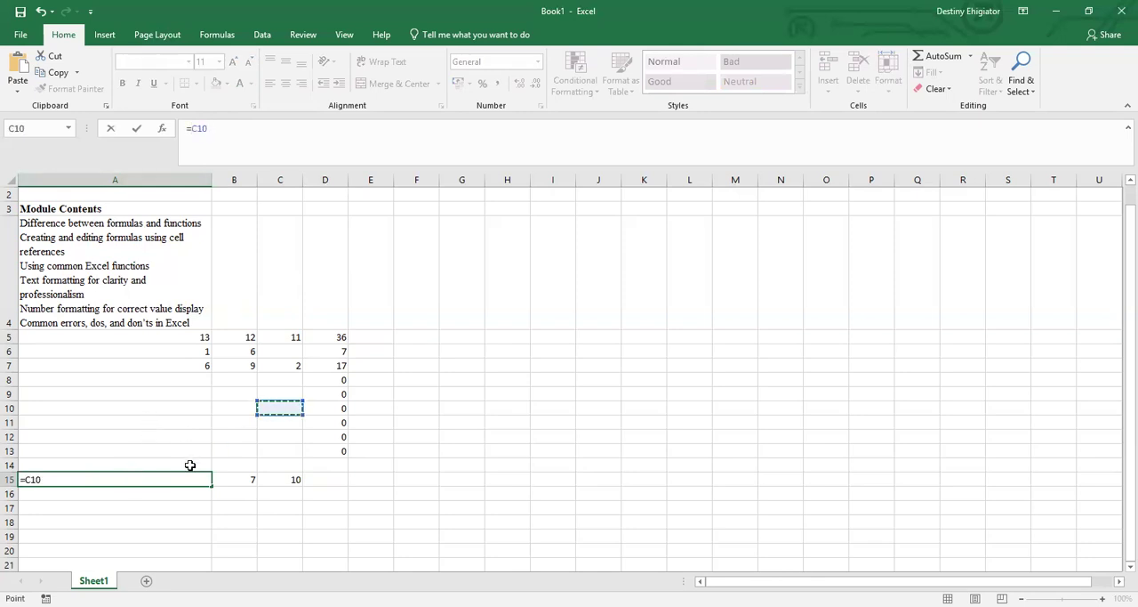
pyautogui.press('BackSpace')
pyautogui.press('BackSpace')
pyautogui.press('BackSpace')
pyautogui.click(266, 421)
pyautogui.click(239, 429)
pyautogui.click(214, 131)
pyautogui.press('BackSpace')
pyautogui.press('BackSpace')
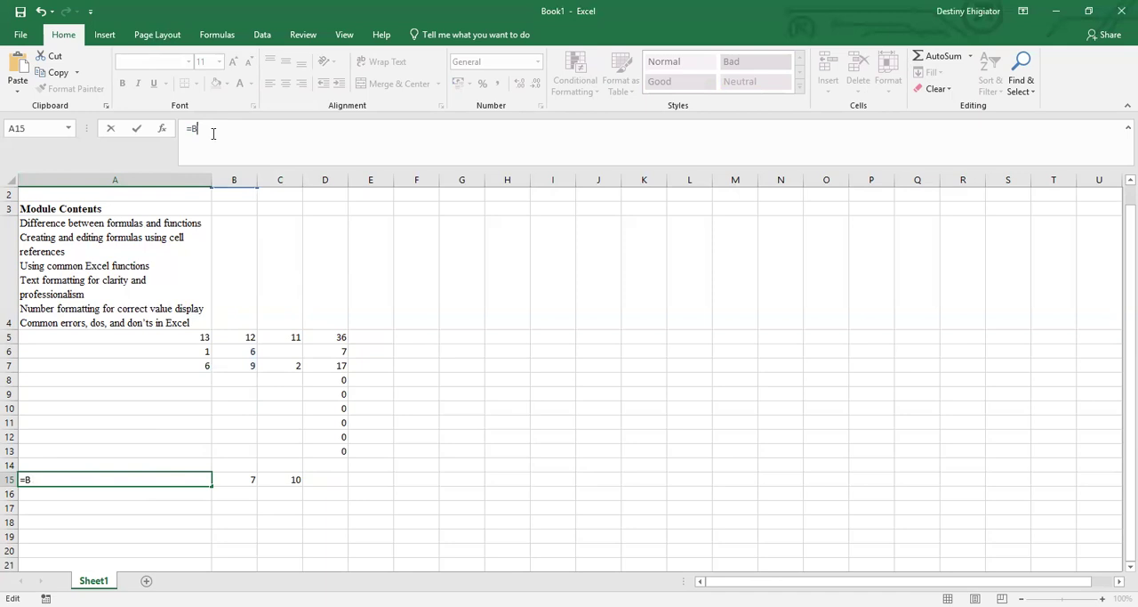
pyautogui.press('BackSpace')
pyautogui.press('BackSpace')
pyautogui.click(536, 485)
pyautogui.click(157, 482)
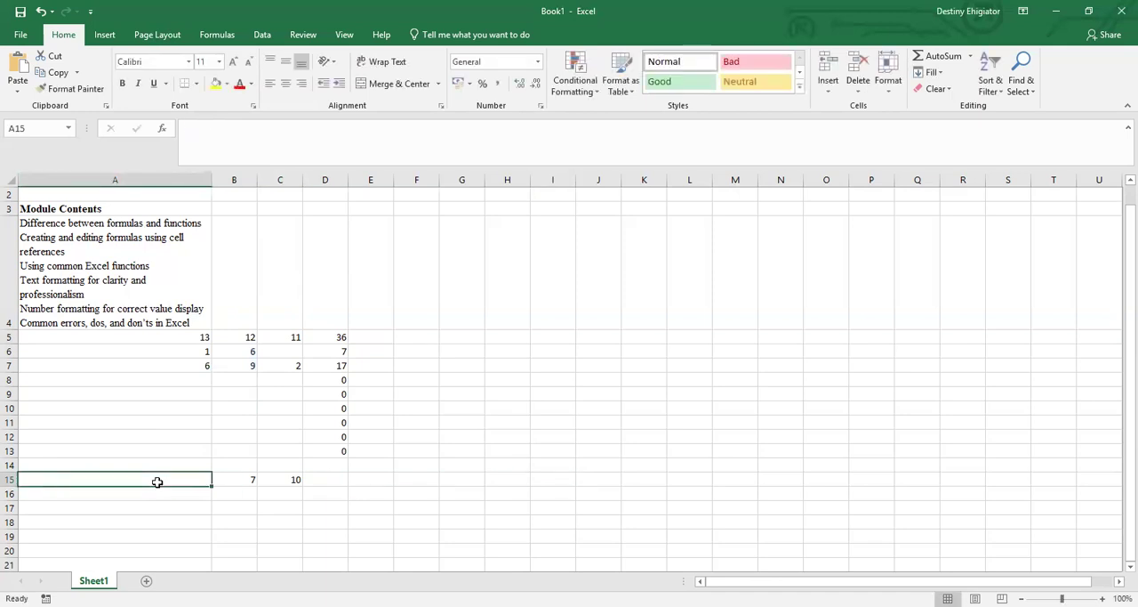
pyautogui.write('5')
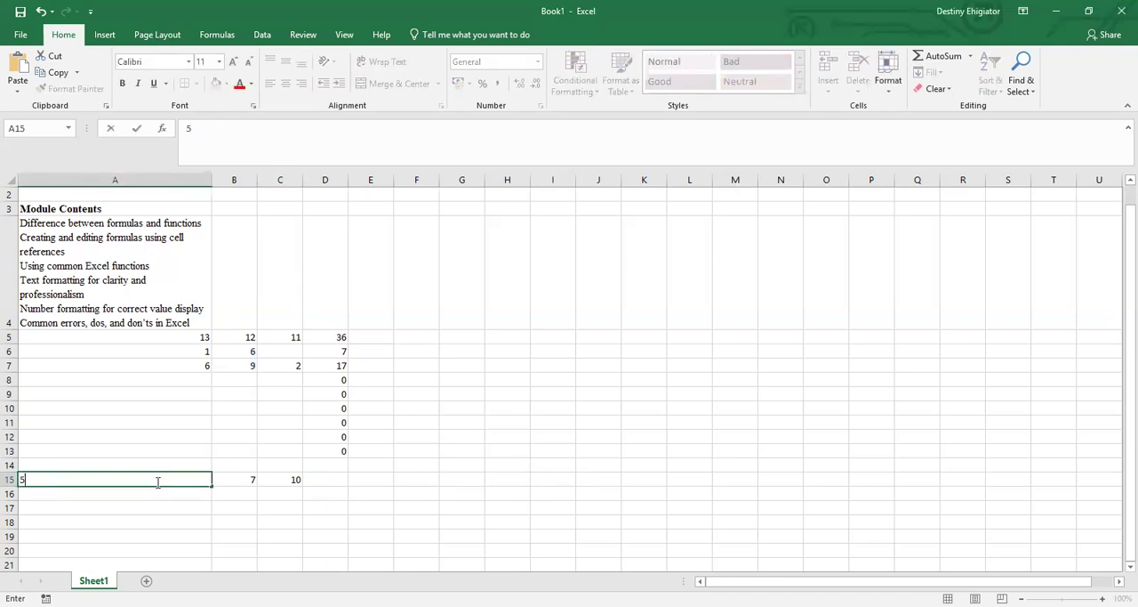
# Enter the formula =A15/B15-C15 in cell D15 to divide the first value by the second and subtract the third.
pyautogui.click(340, 477)
pyautogui.click(205, 130)
pyautogui.write('=')
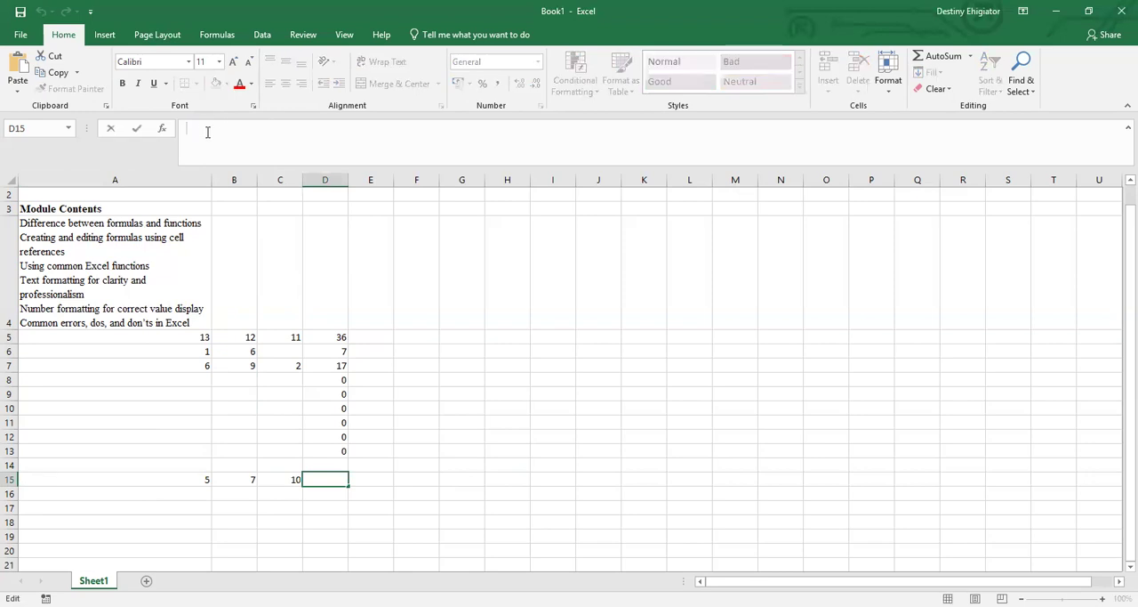
pyautogui.click(170, 479)
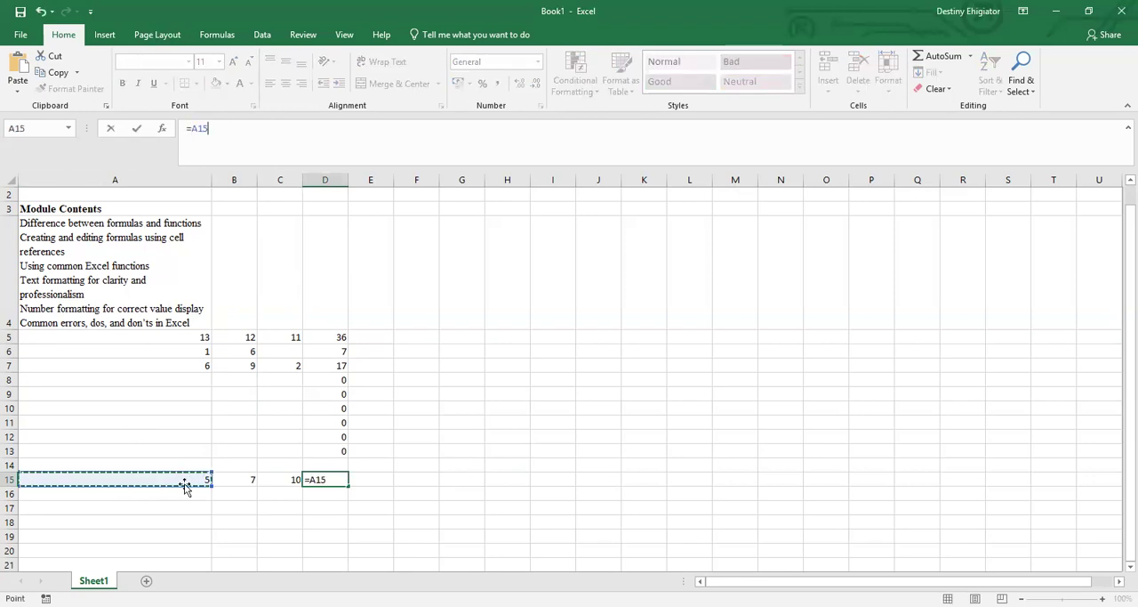
pyautogui.write('/')
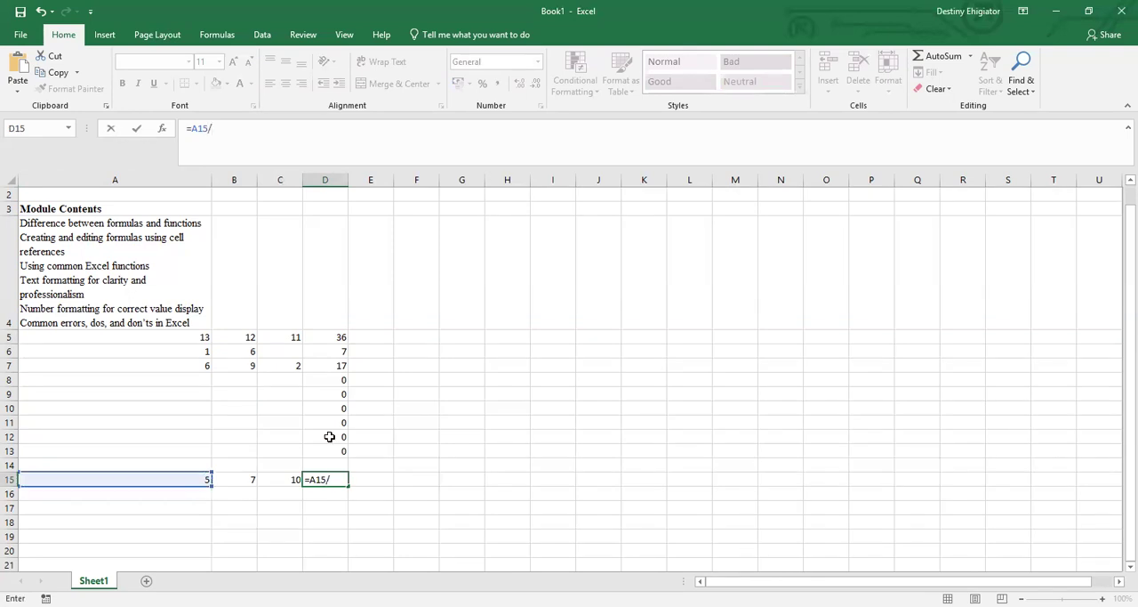
pyautogui.click(250, 480)
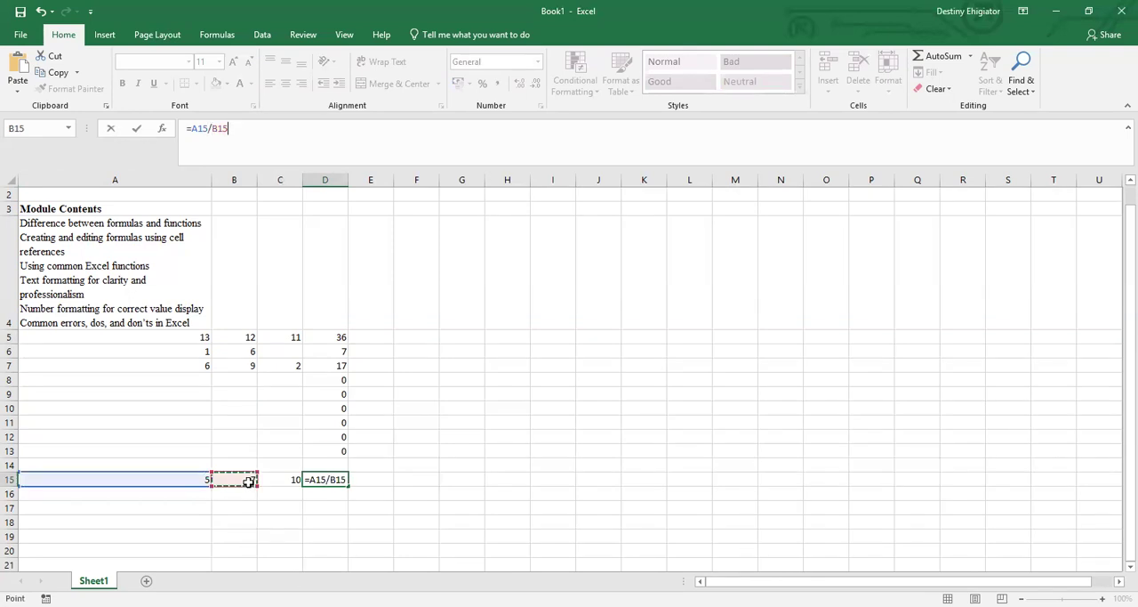
pyautogui.write(':B1')
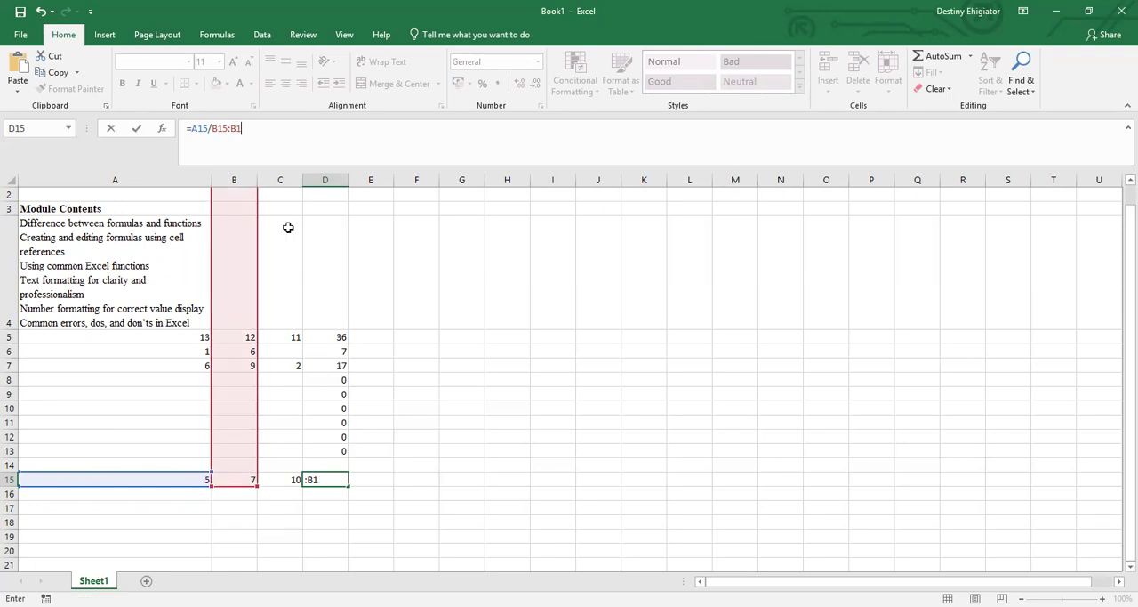
pyautogui.press('BackSpace')
pyautogui.press('BackSpace')
pyautogui.press('BackSpace')
pyautogui.write('-')
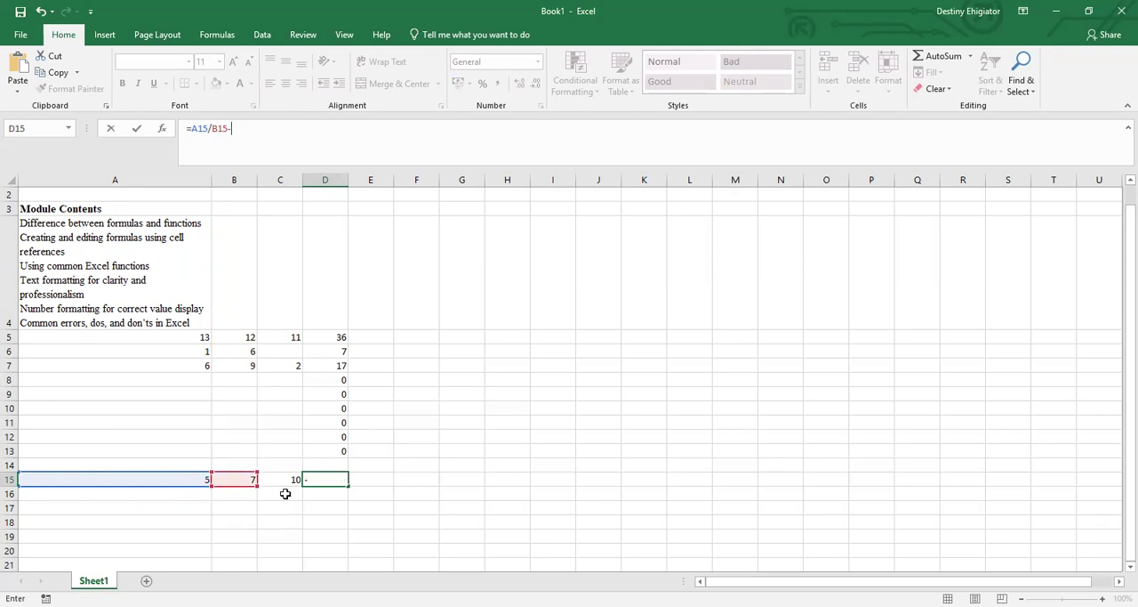
pyautogui.click(285, 484)
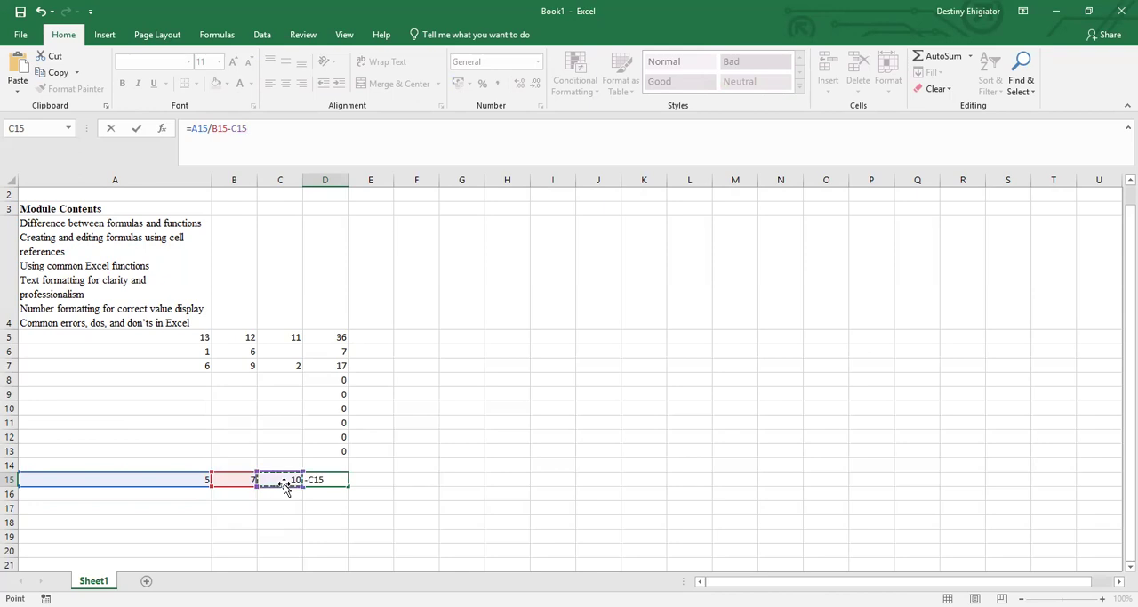
pyautogui.press('Return')
# Examine the formula in cell D15 and the input values it references in A15, B15 and C15.
pyautogui.click(329, 480)
pyautogui.click(252, 479)
pyautogui.click(207, 484)
pyautogui.click(237, 480)
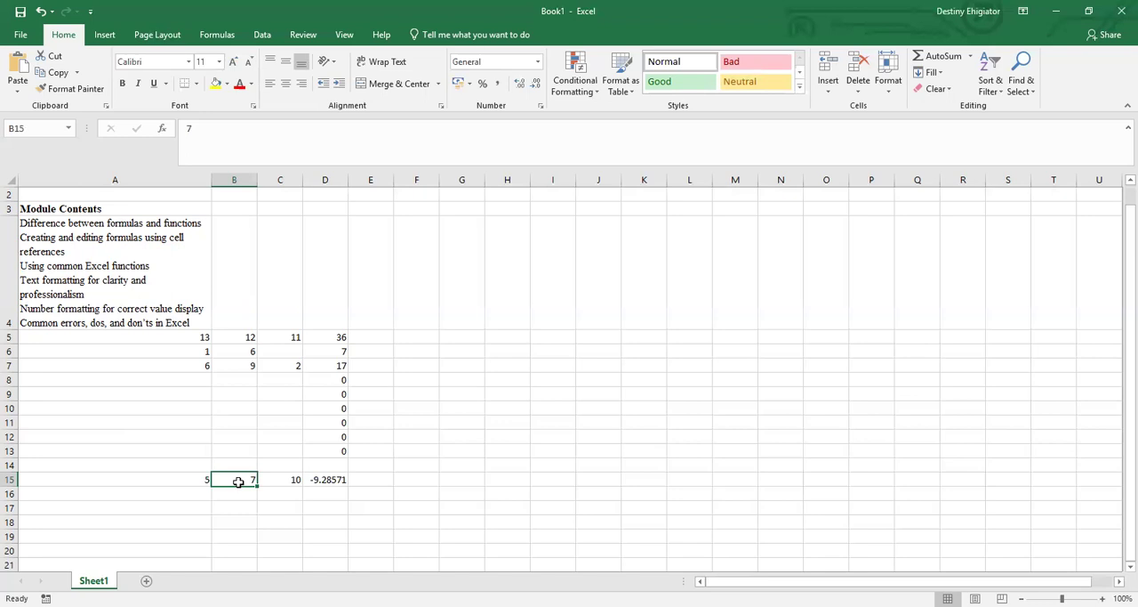
pyautogui.click(174, 476)
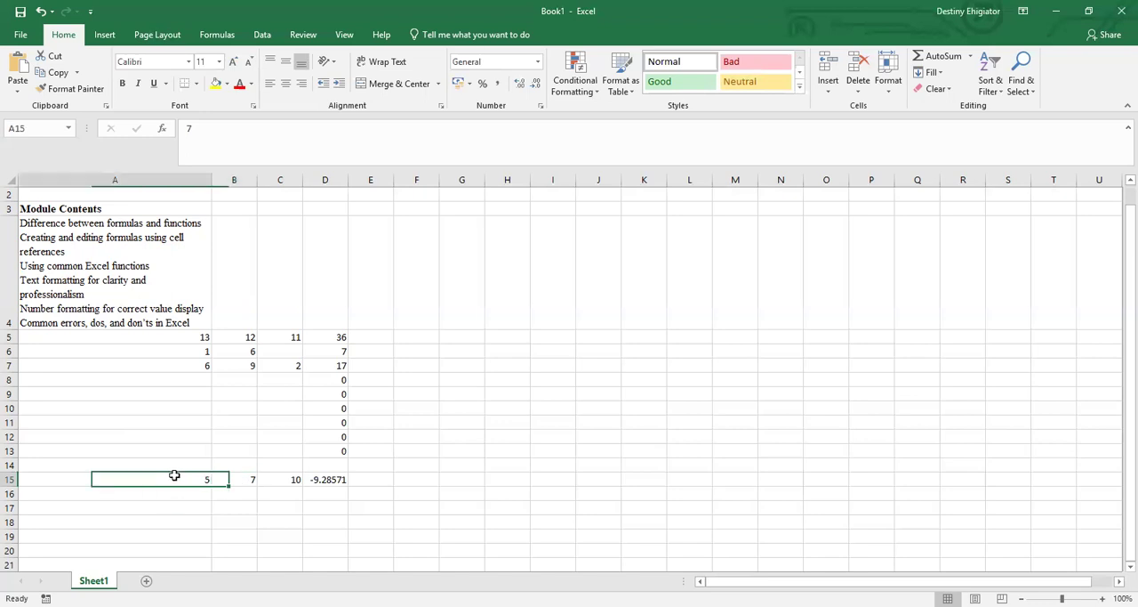
pyautogui.click(245, 480)
pyautogui.click(295, 478)
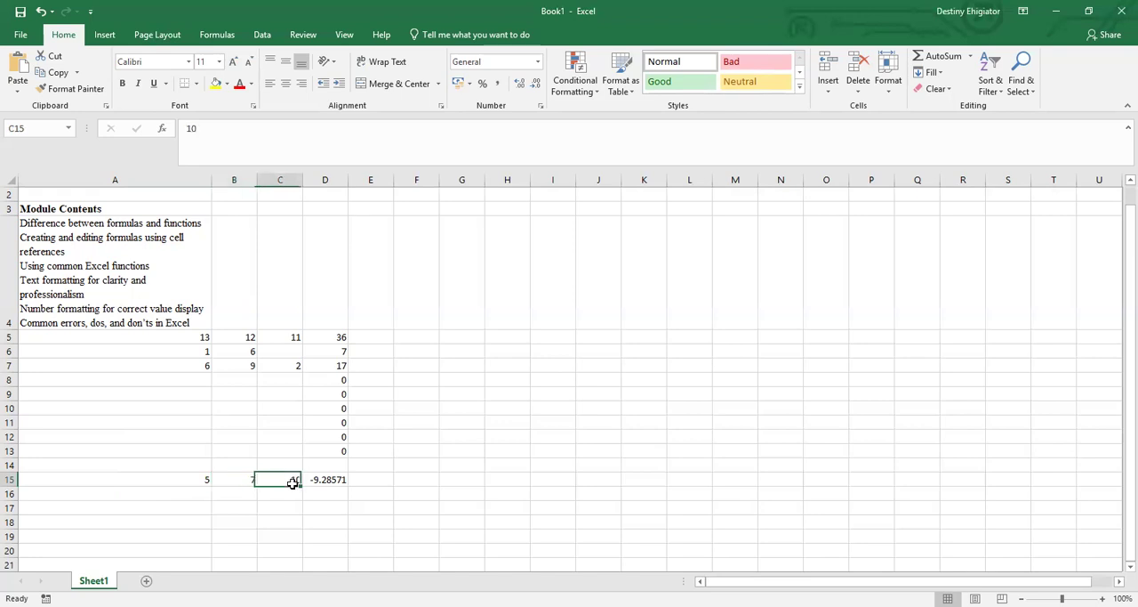
pyautogui.click(319, 481)
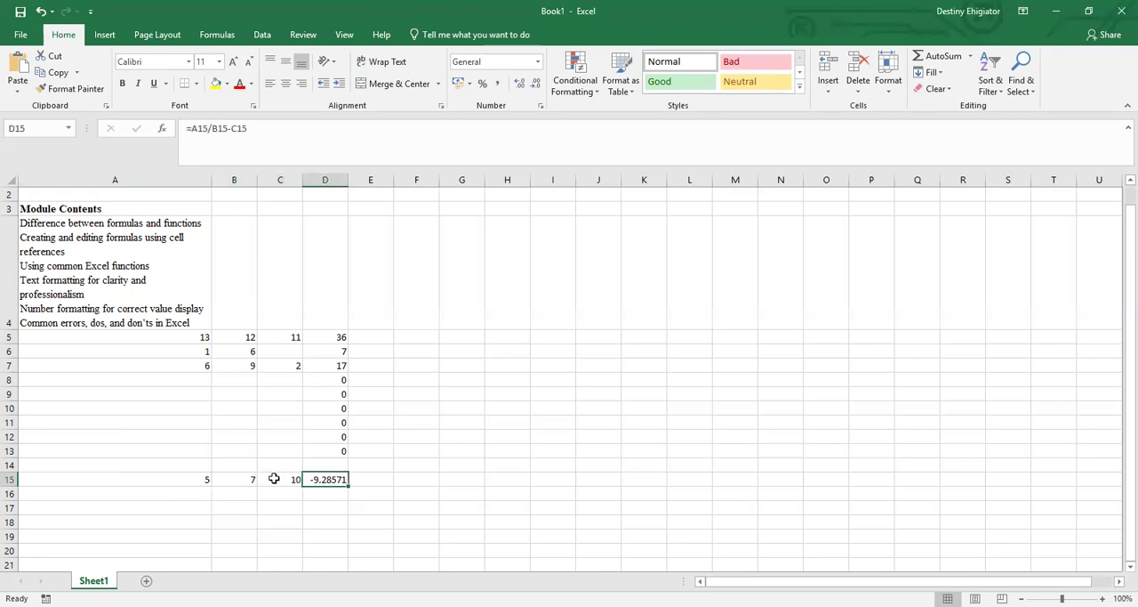
pyautogui.click(207, 480)
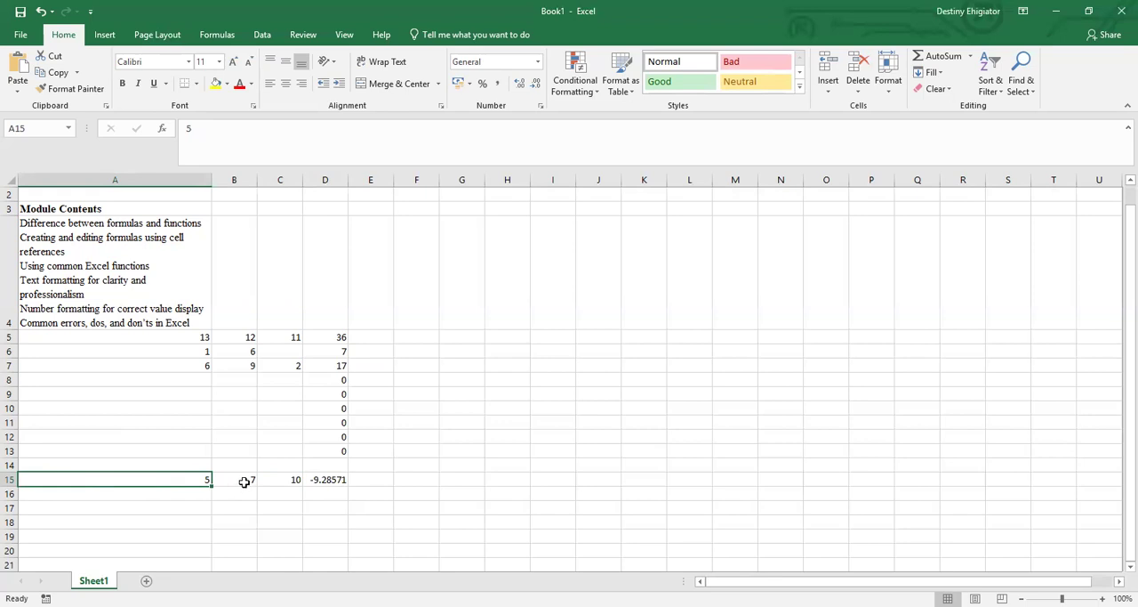
pyautogui.click(359, 481)
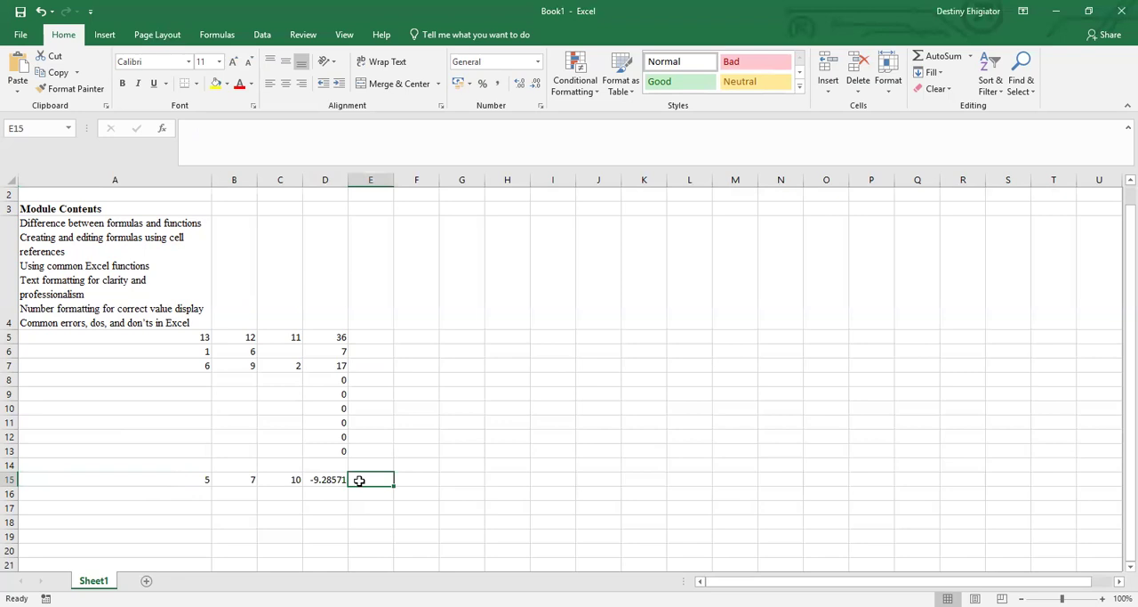
pyautogui.click(324, 479)
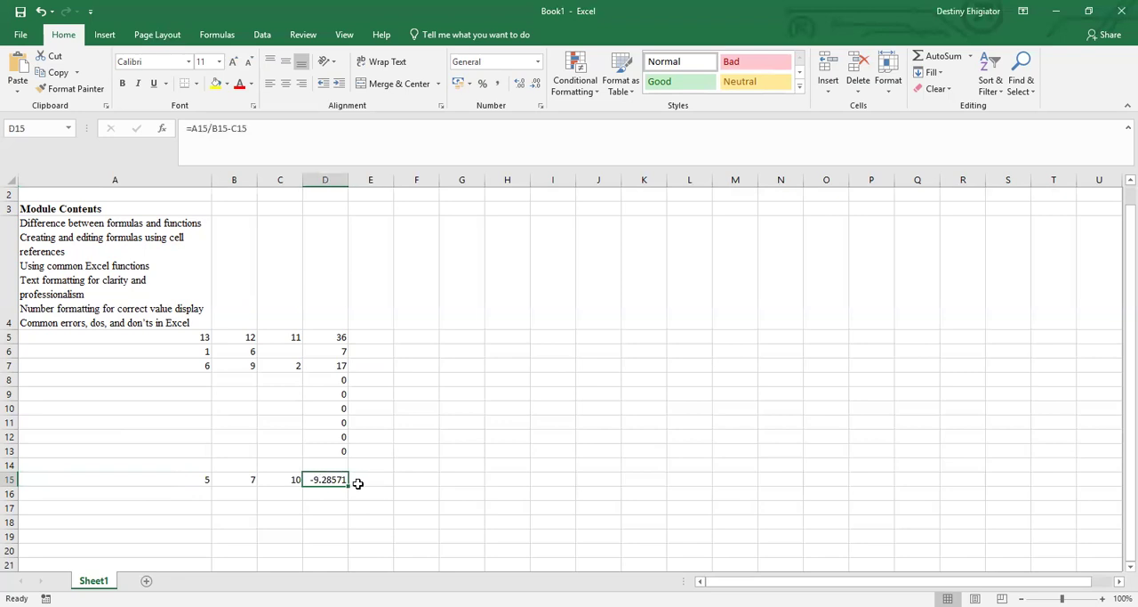
pyautogui.click(361, 484)
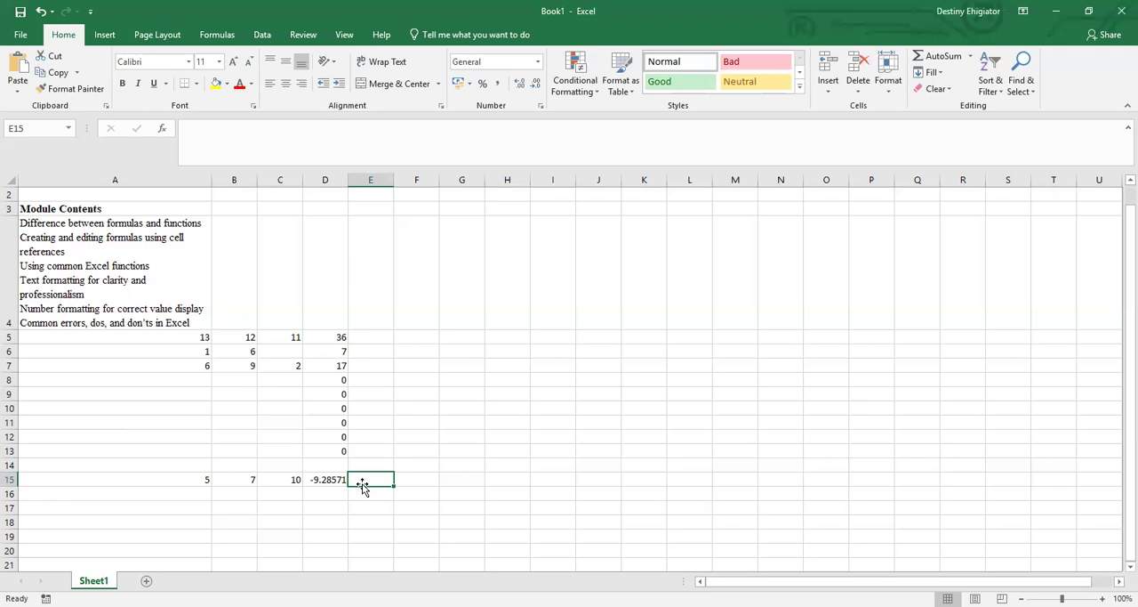
pyautogui.keyDown('ctrl'); pyautogui.scroll(2, 362, 485); pyautogui.keyUp('ctrl')
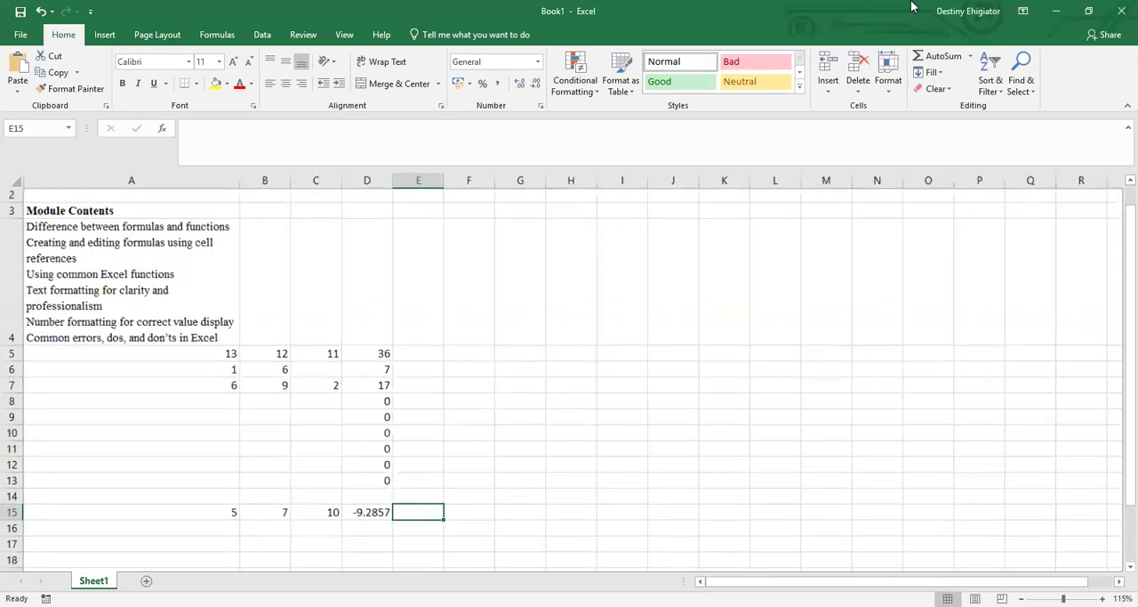